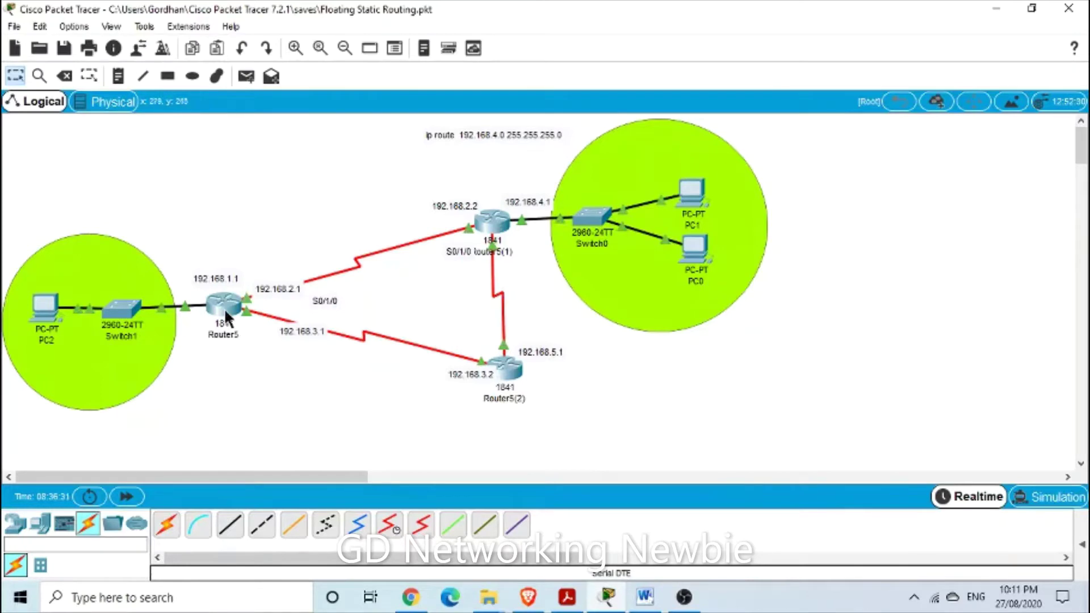
- Show Router5's port-info tooltip on the Logical workspace, listing its interfaces, link states and IPs
mouse_move(223, 308)
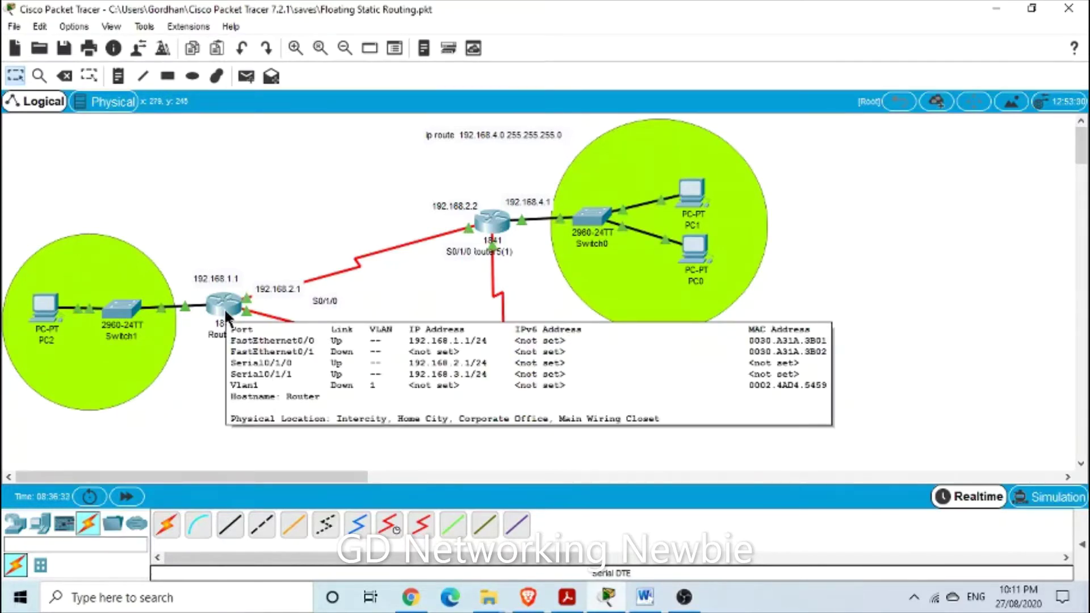
- In Router5's CLI, exit config mode and run 'show ip route' to list 192.168.1.0, 192.168.2.0 and 192.168.3.0
click(224, 308)
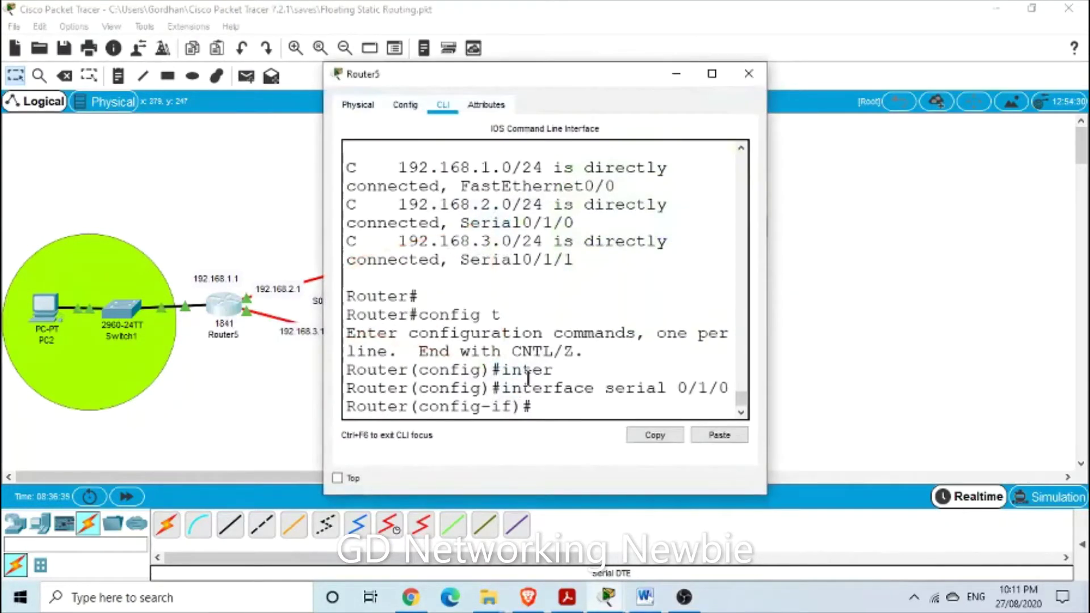
key(Return)
key(Return)
key(Return)
key(Return)
key(Return)
key(Return)
key(Return)
key(Return)
key(Return)
key(Return)
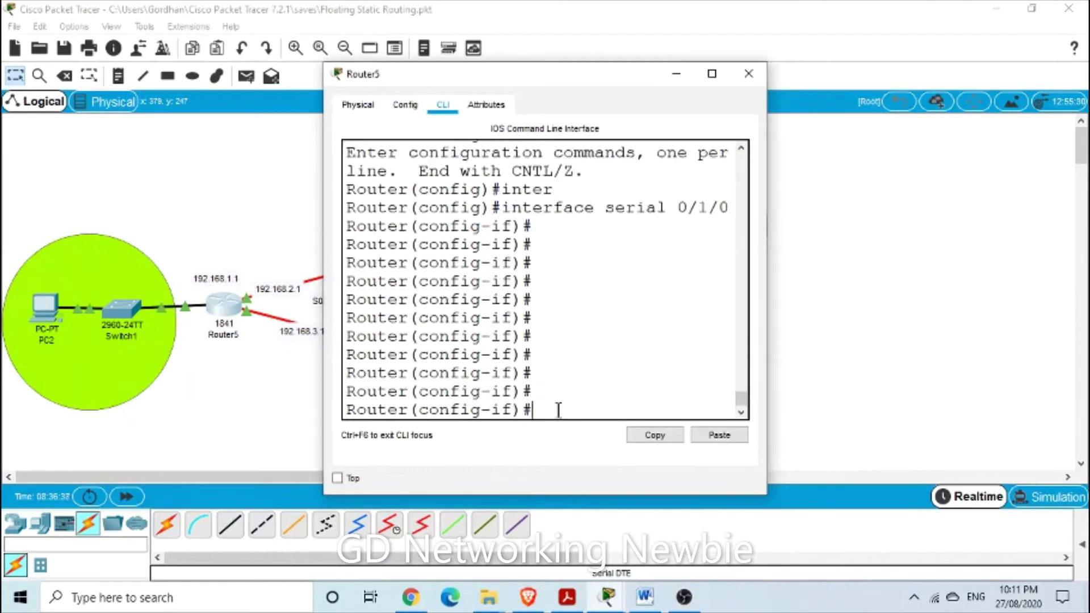
key(Return)
key(ctrl+z)
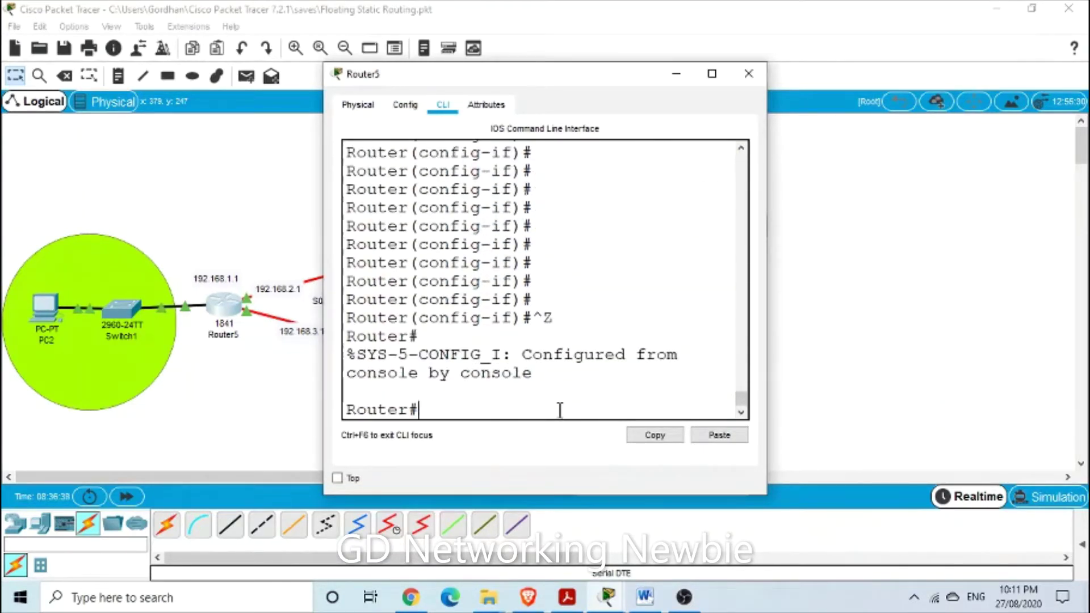
text(show)
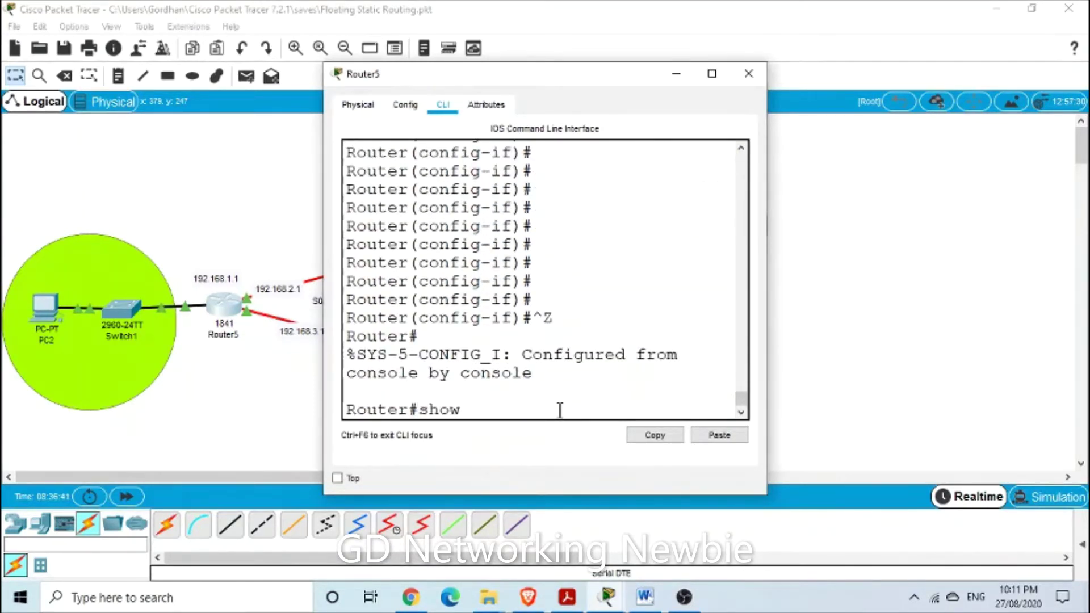
text( ip route)
key(Return)
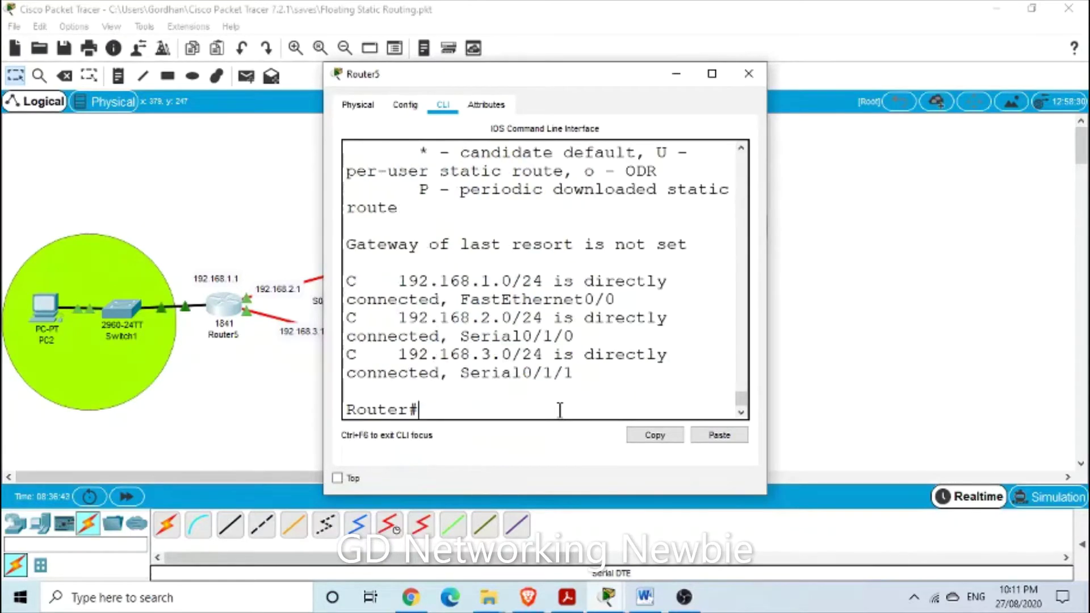
- Maximize Router5's console to point out the connected routes, including 192.168.2.0/24, then minimize it
click(712, 73)
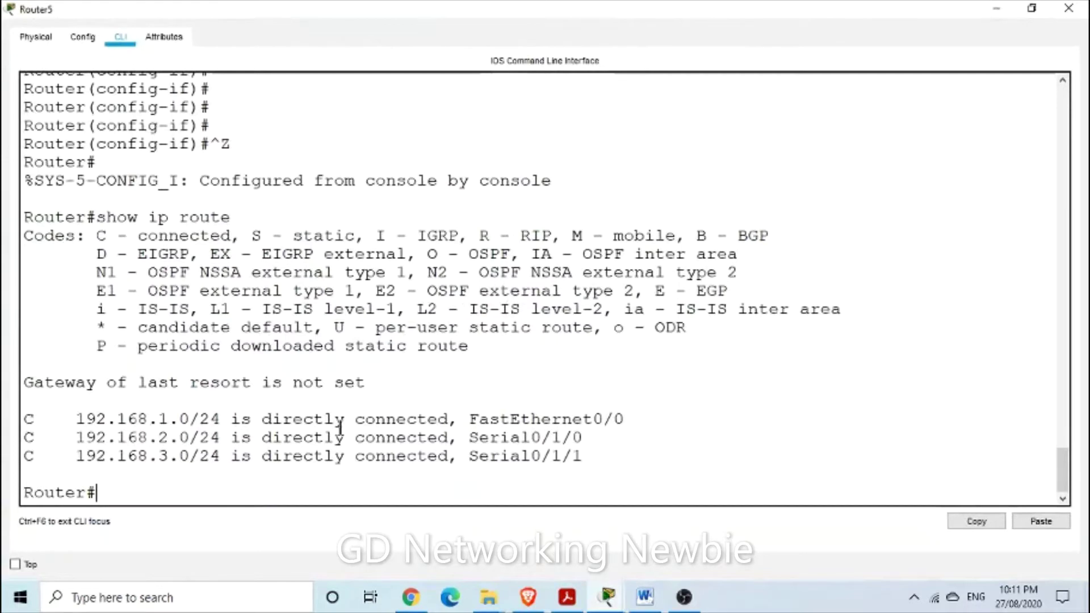
drag(33, 420, 335, 419)
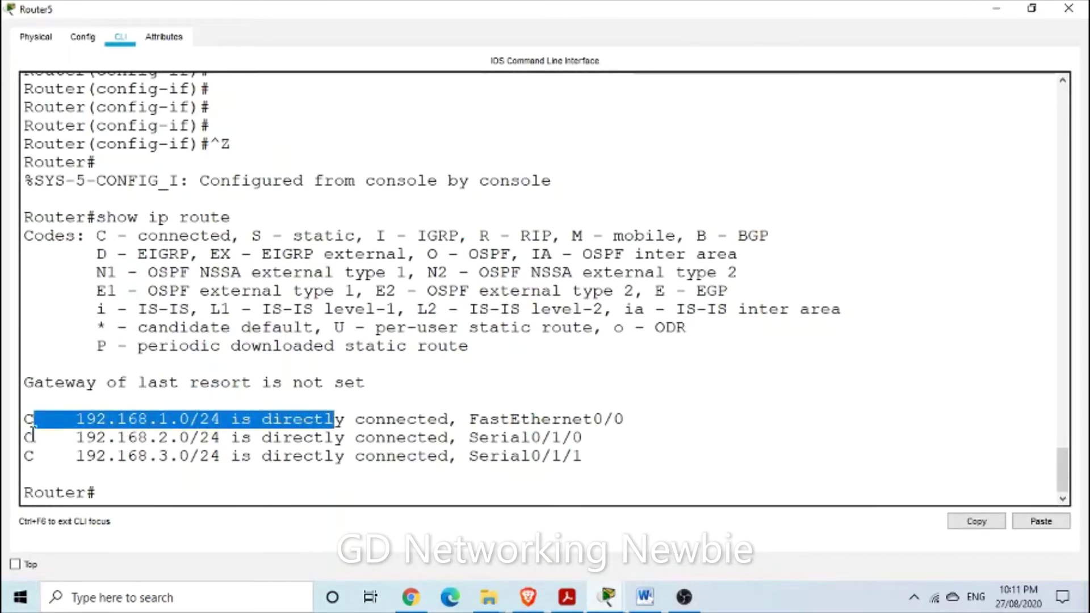
drag(26, 437, 189, 457)
click(987, 6)
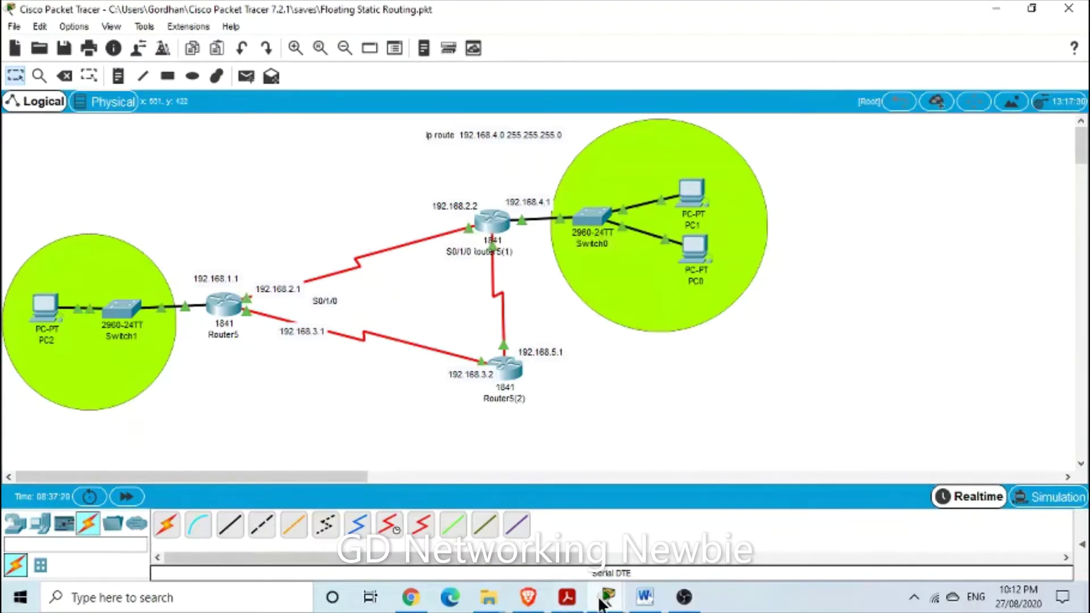
- Enter 'config t' on Router5 and start typing 'ip route 192.168.4.0 255.255.255.0'
mouse_move(606, 597)
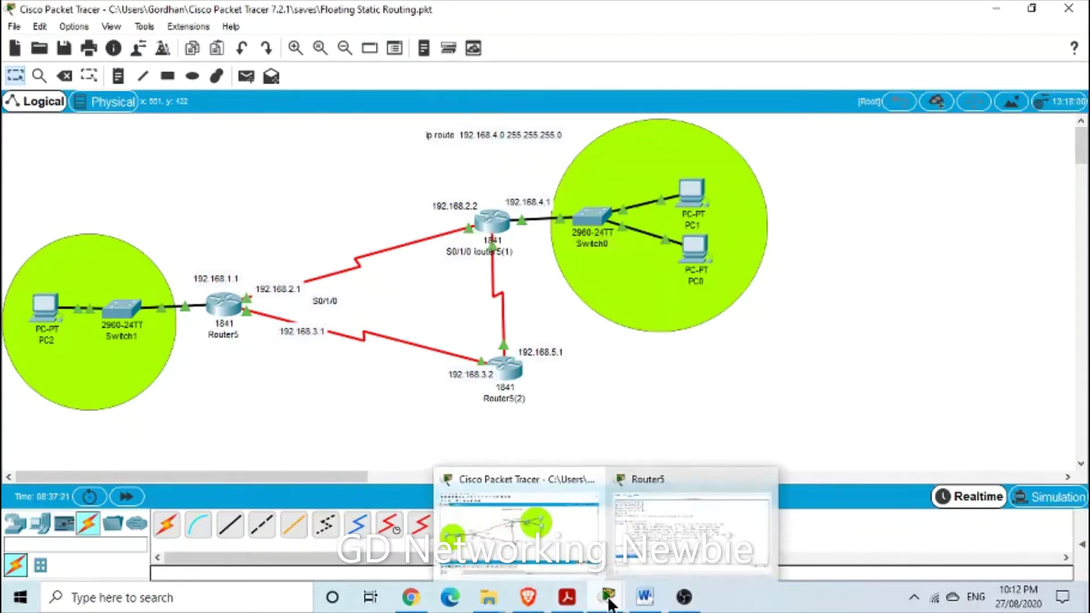
click(658, 539)
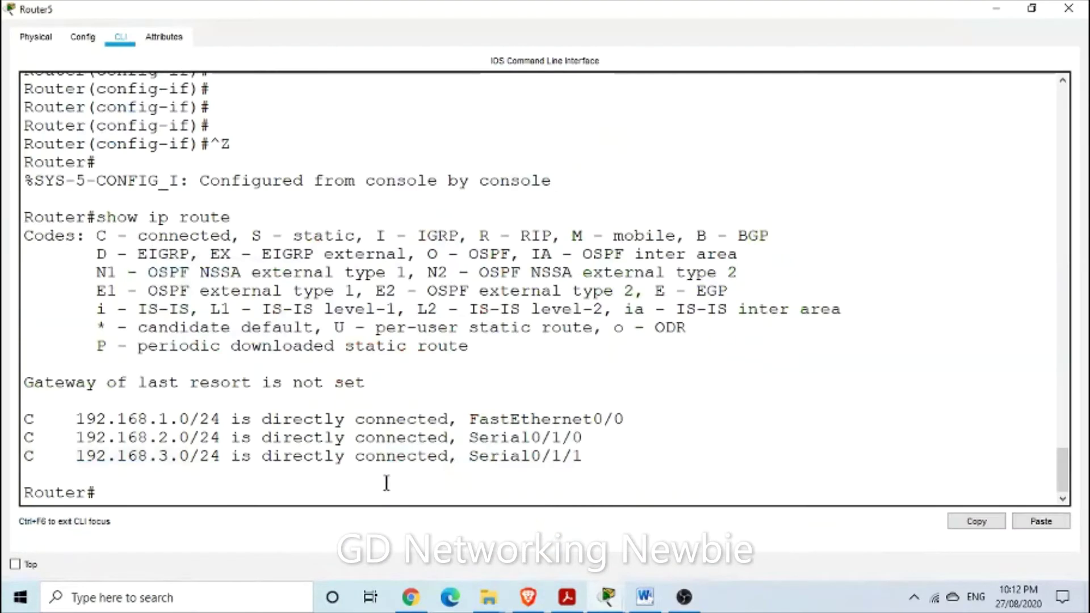
key(Return)
text(confi)
key(BackSpace)
key(BackSpace)
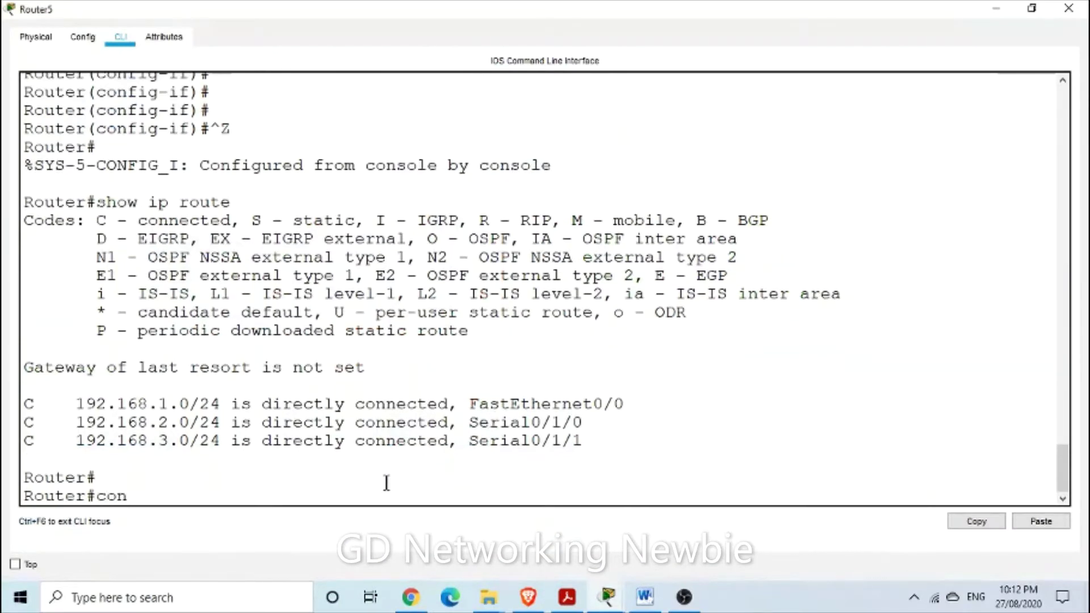
text(fig t)
key(Return)
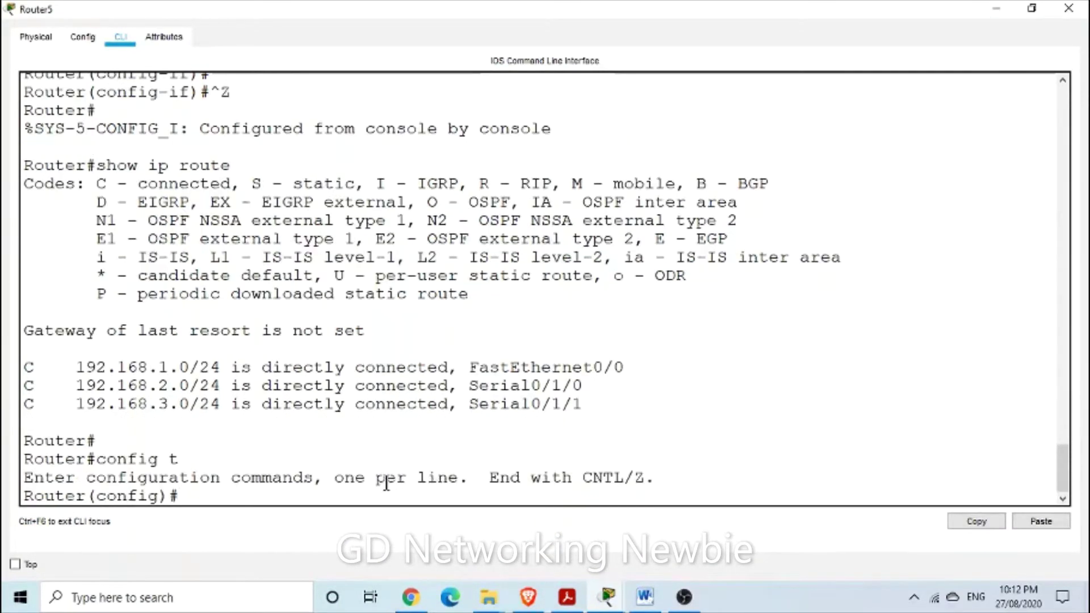
text(ip route )
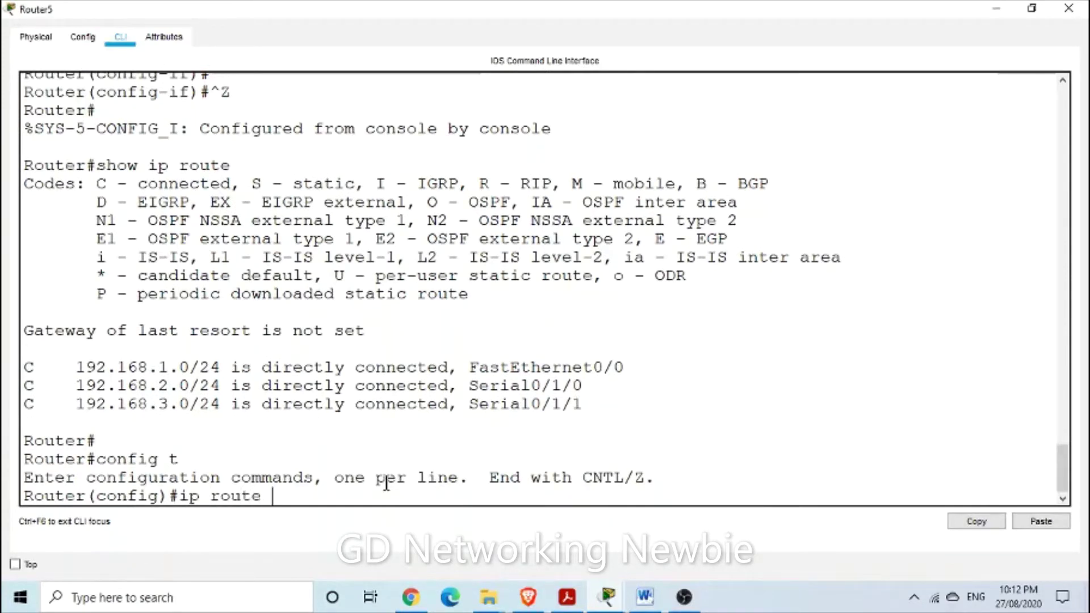
text(192.168)
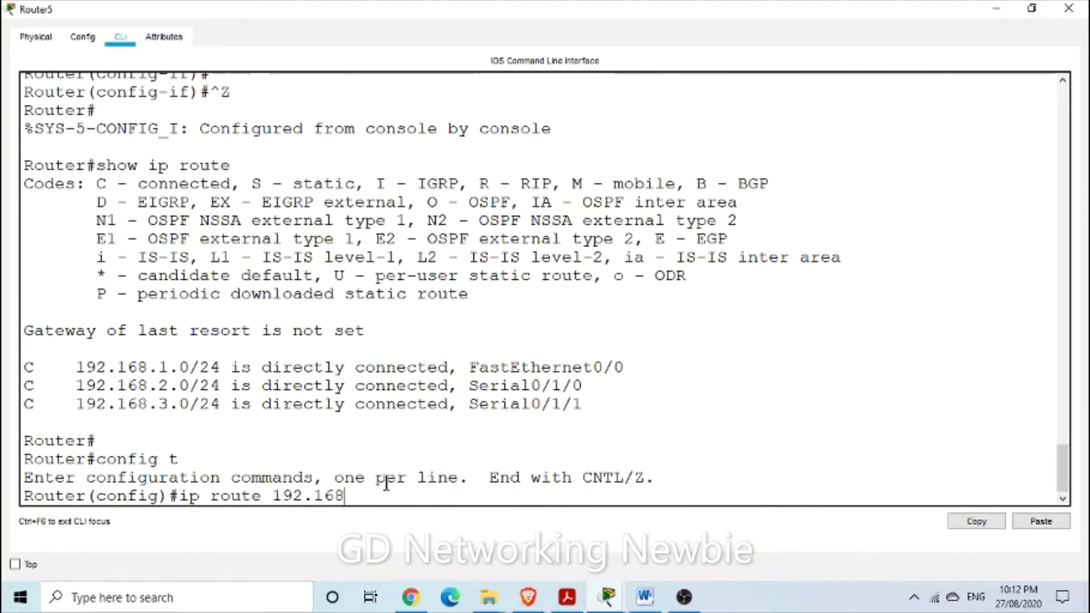
text(.4)
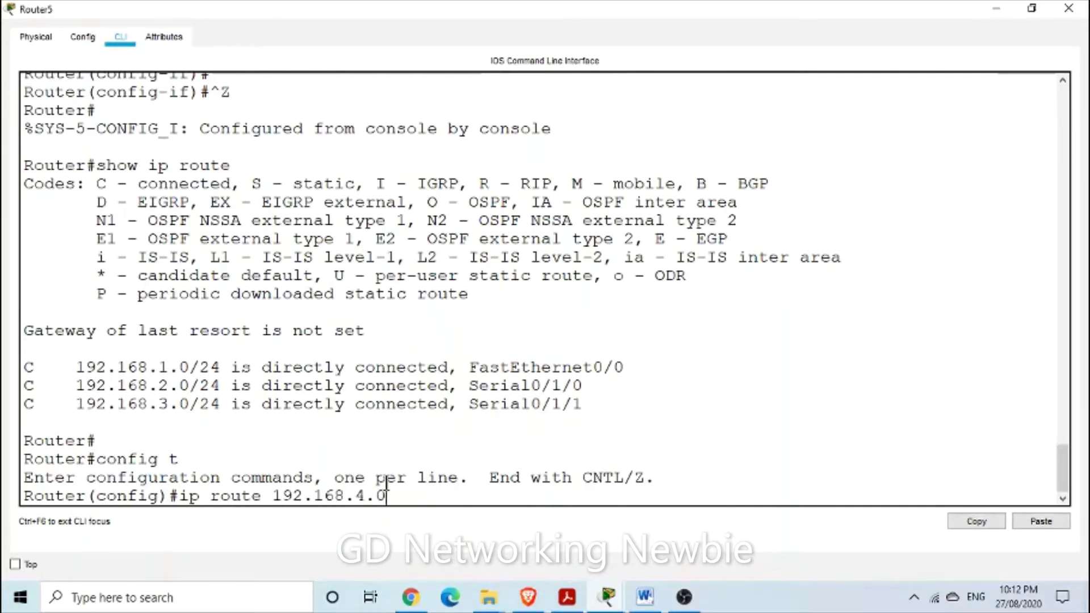
text(.0 255)
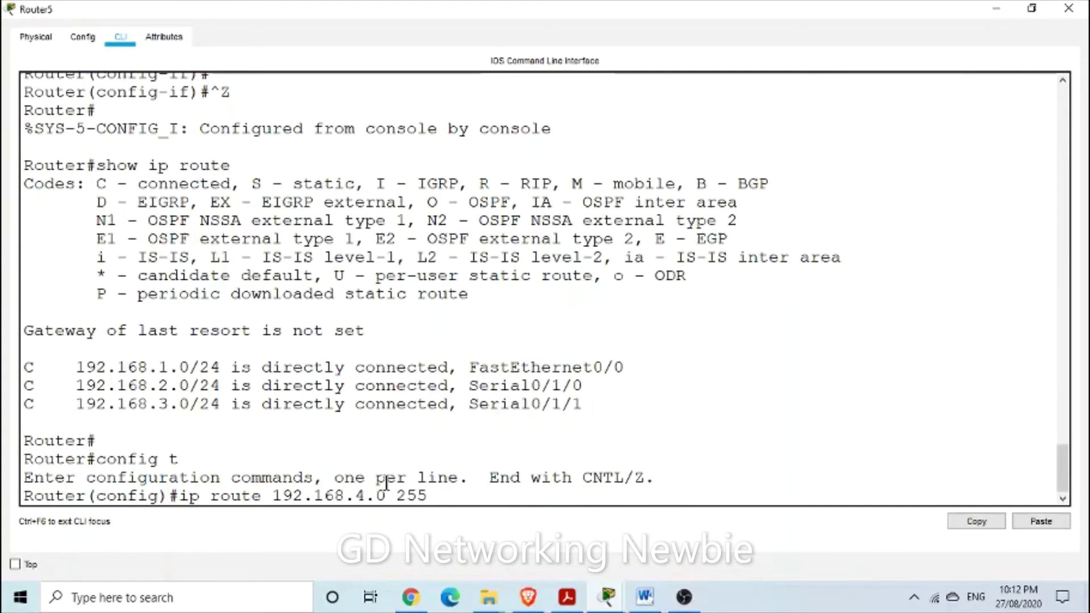
text(.255.255.0)
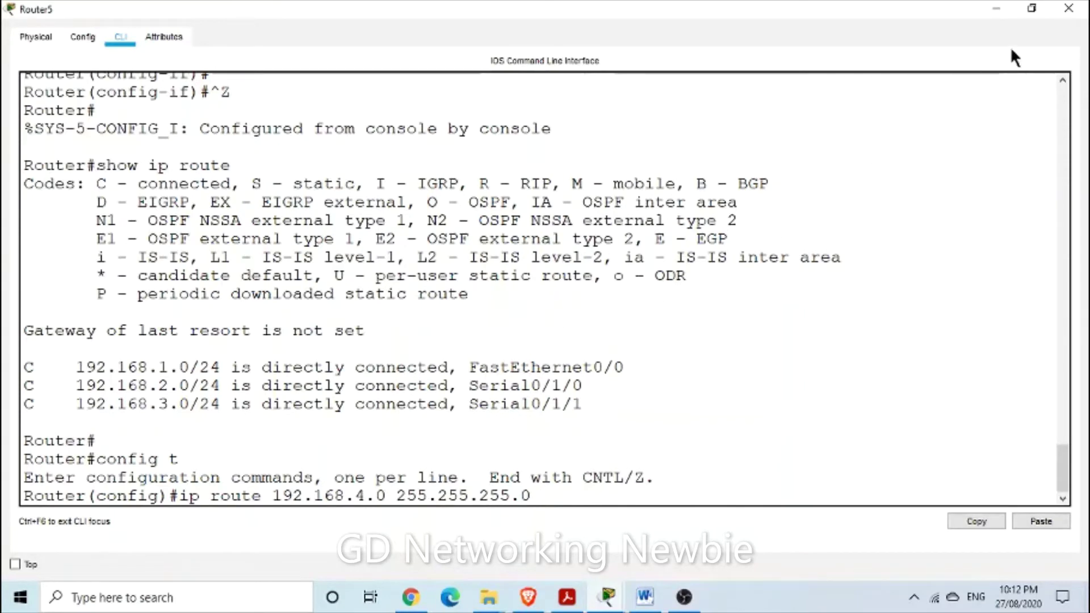
- Finish the static route to 192.168.4.0/24 with next hop 192.168.2.2 and exit configuration mode
click(1000, 11)
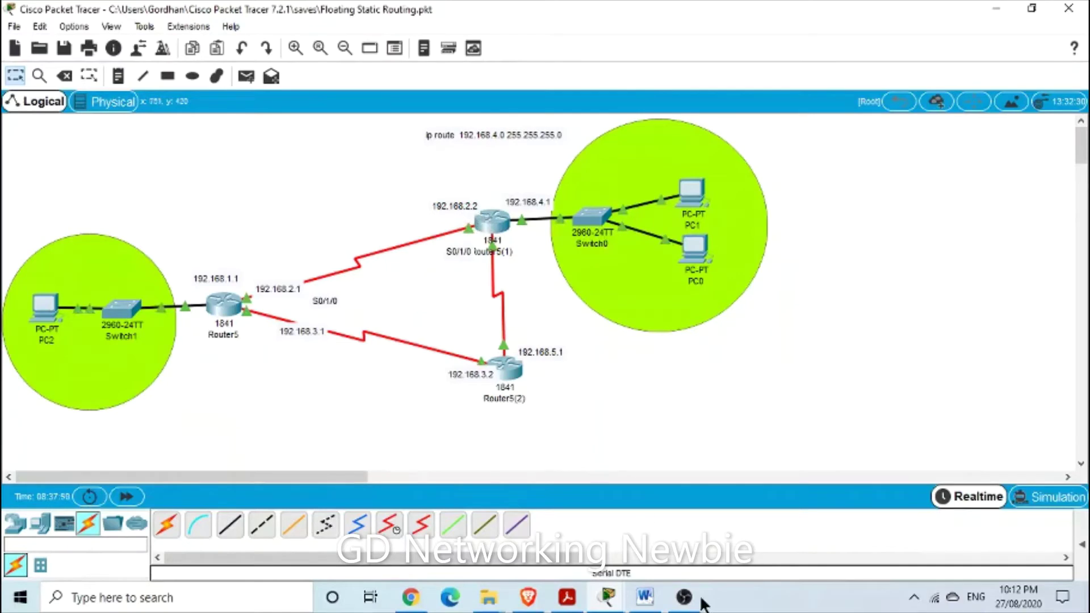
click(610, 597)
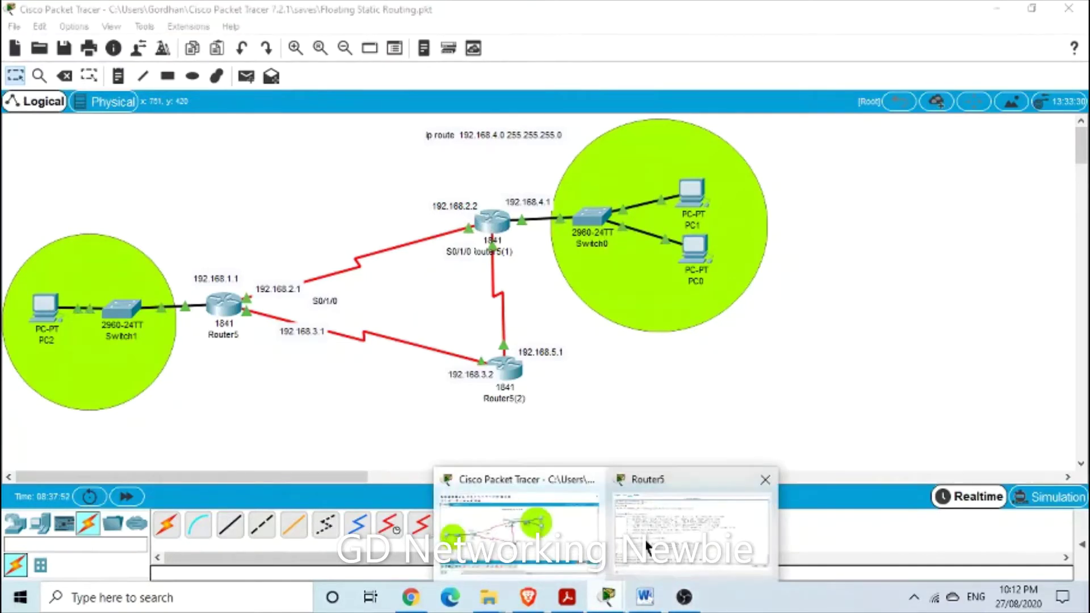
click(689, 483)
text(1)
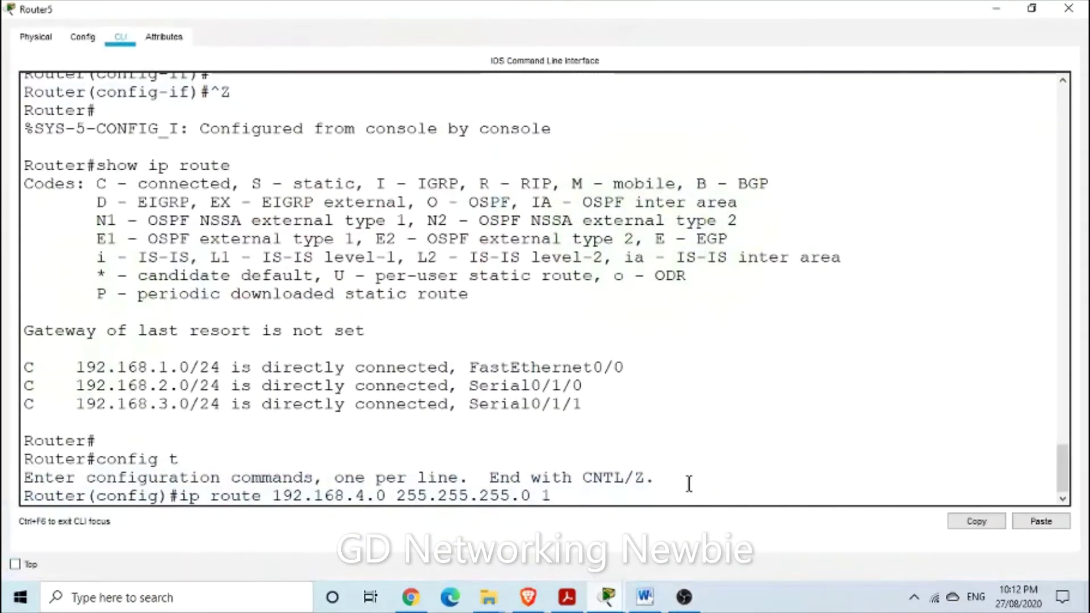
text(92.168.2.2)
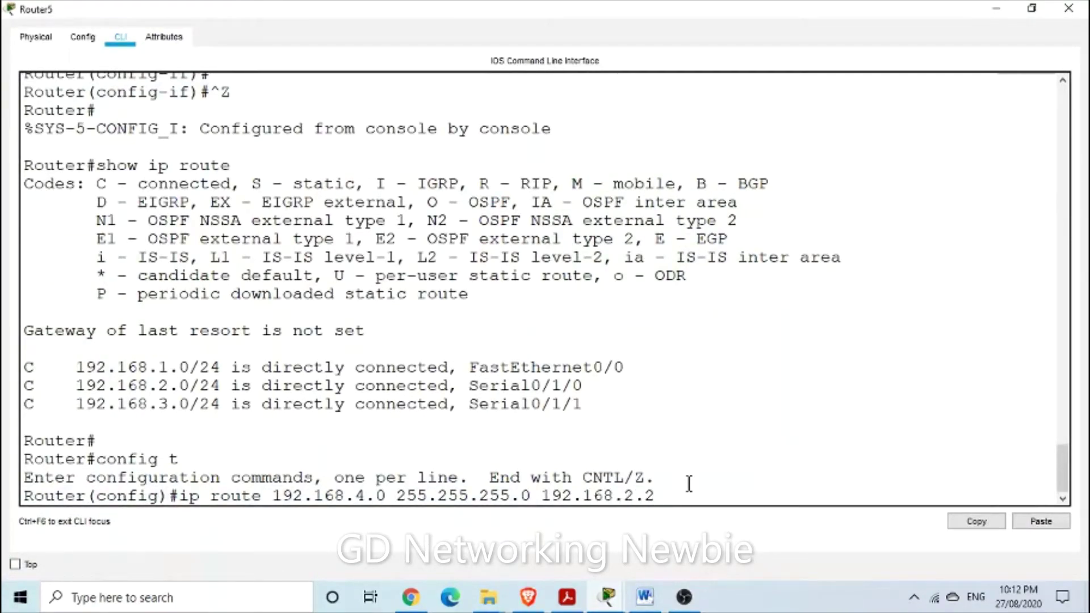
key(Return)
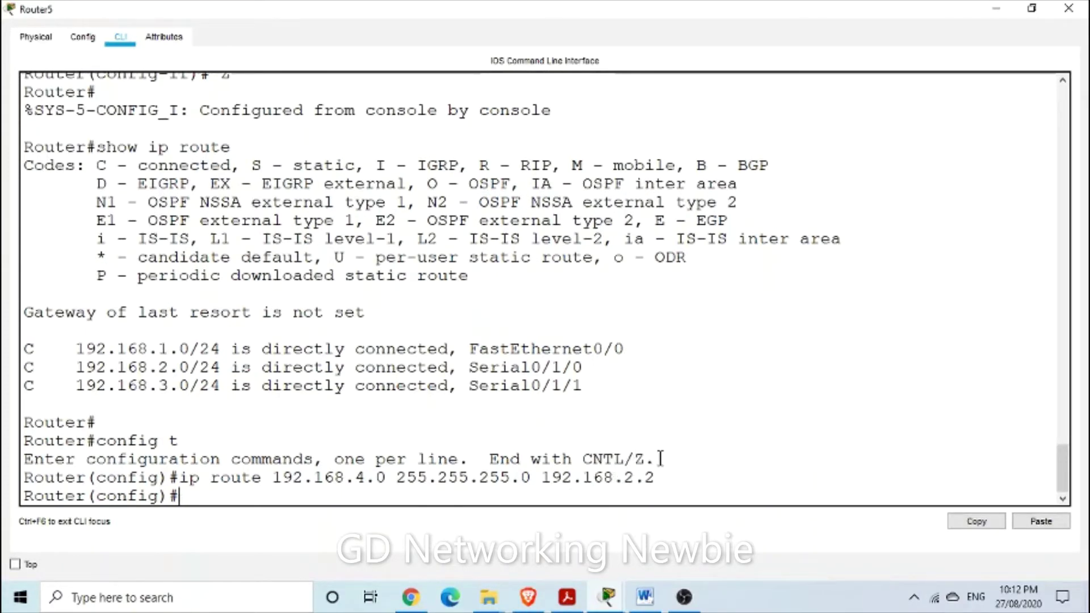
key(ctrl+z)
key(Return)
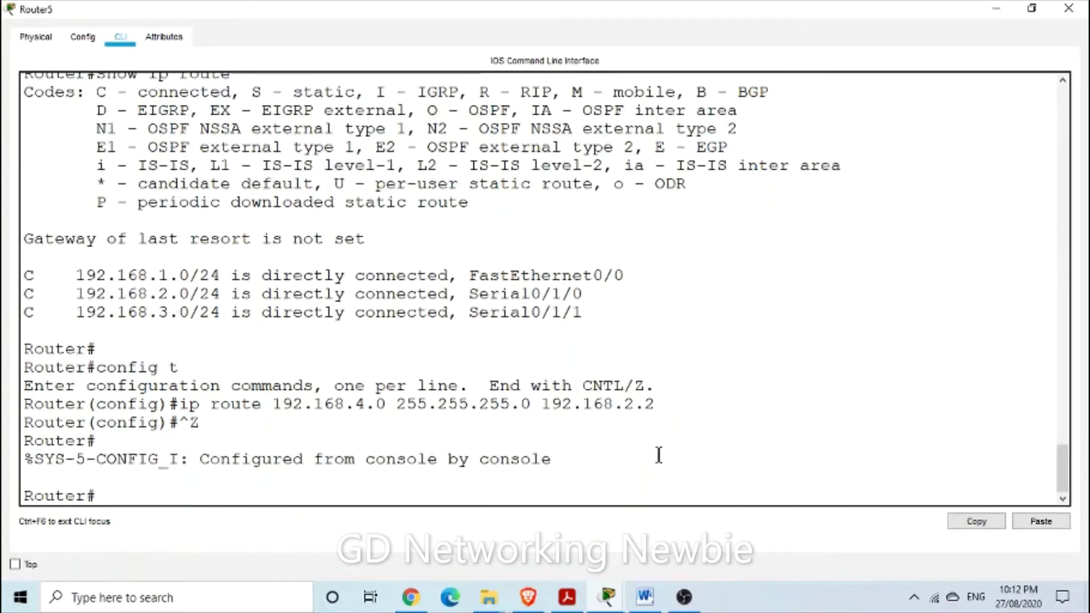
- Run 'show ip route' and point out the S entry 192.168.4.0/24 [1/0] via 192.168.2.2
text(sho w ip route)
key(Return)
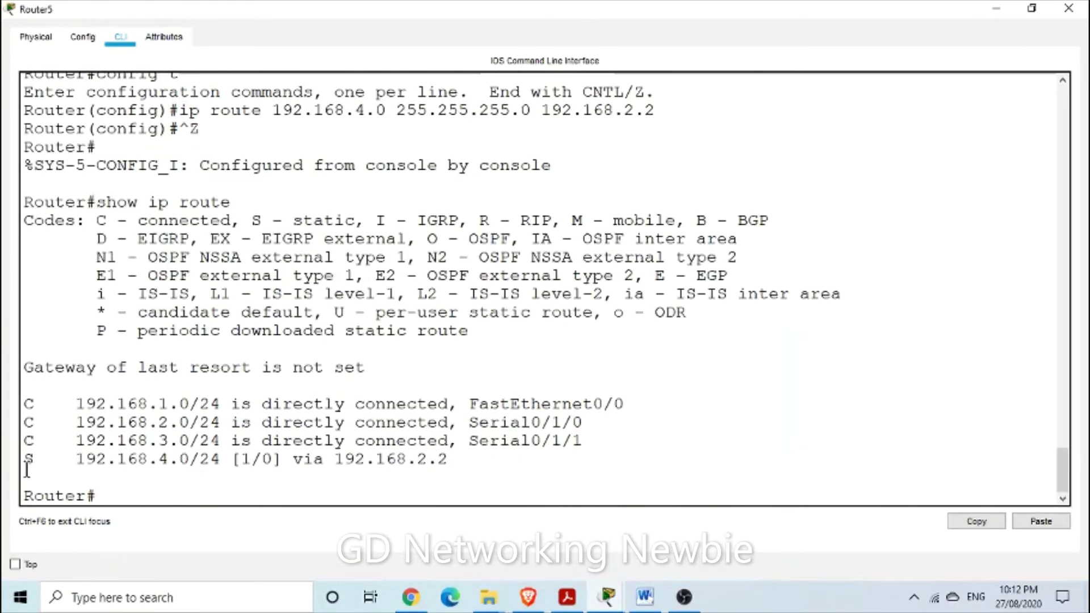
drag(25, 464, 55, 461)
drag(293, 221, 352, 223)
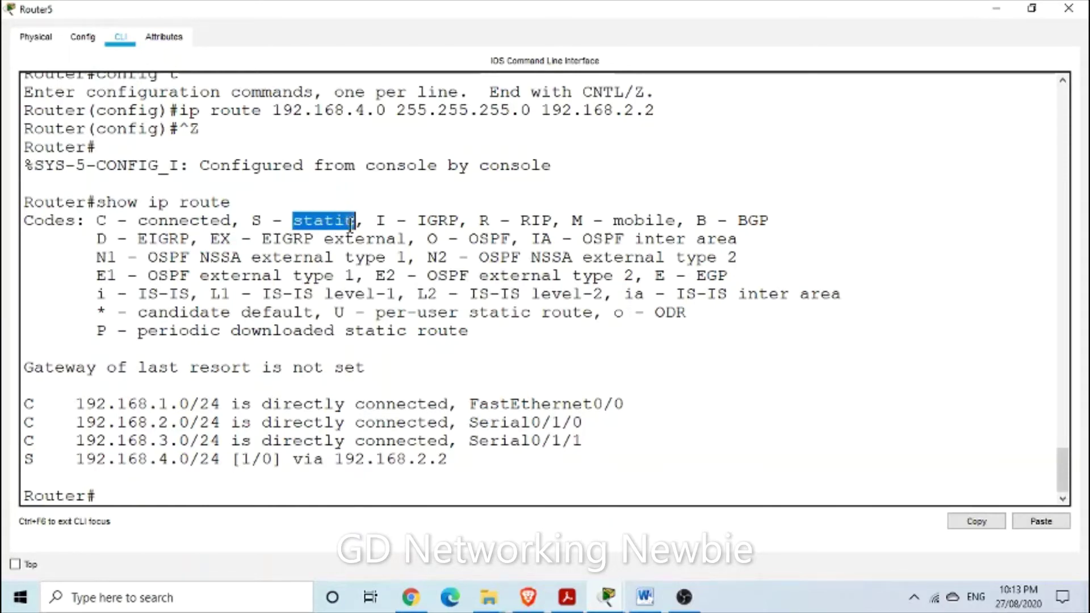
drag(75, 404, 155, 407)
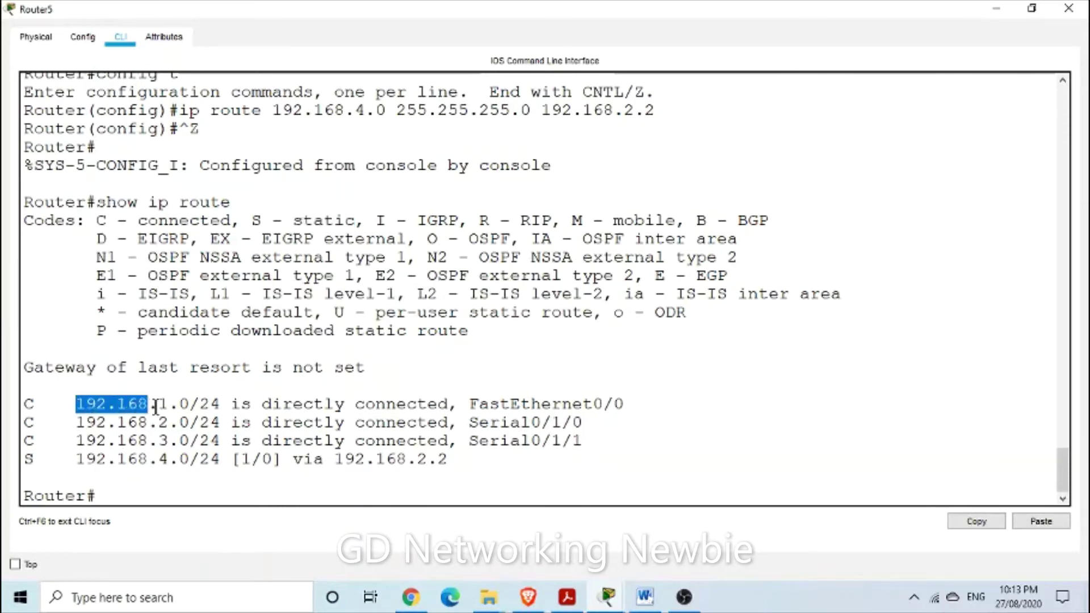
drag(80, 422, 111, 422)
drag(24, 458, 243, 461)
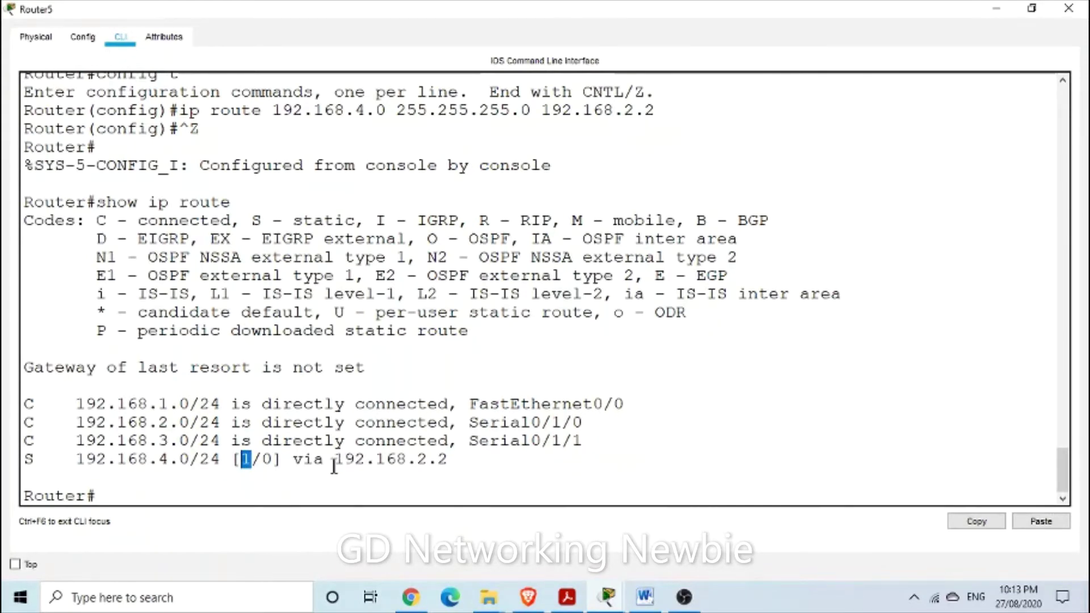
drag(211, 461, 96, 461)
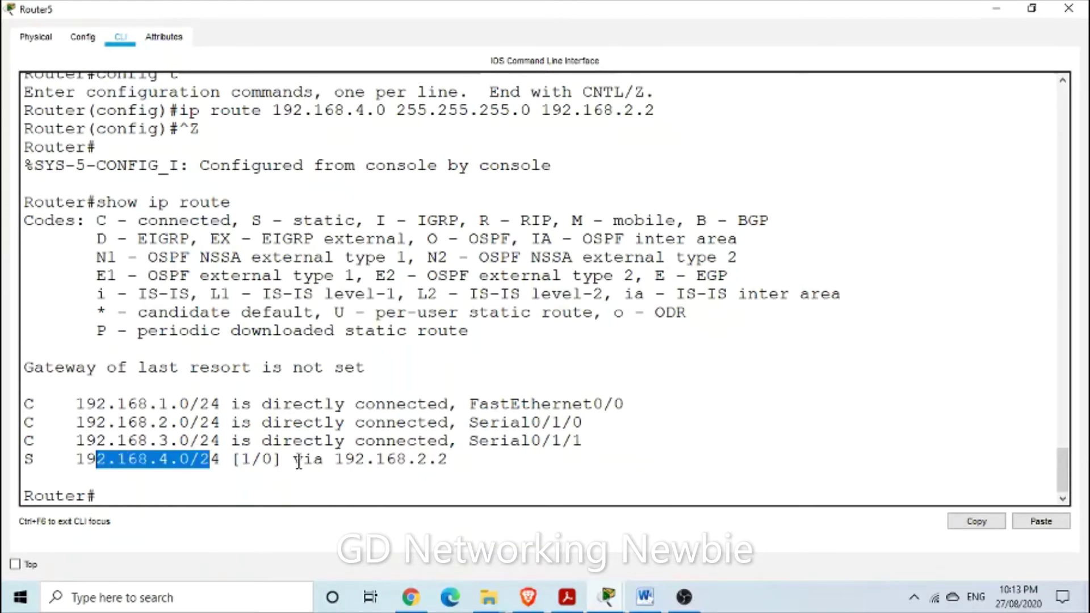
drag(337, 460, 450, 460)
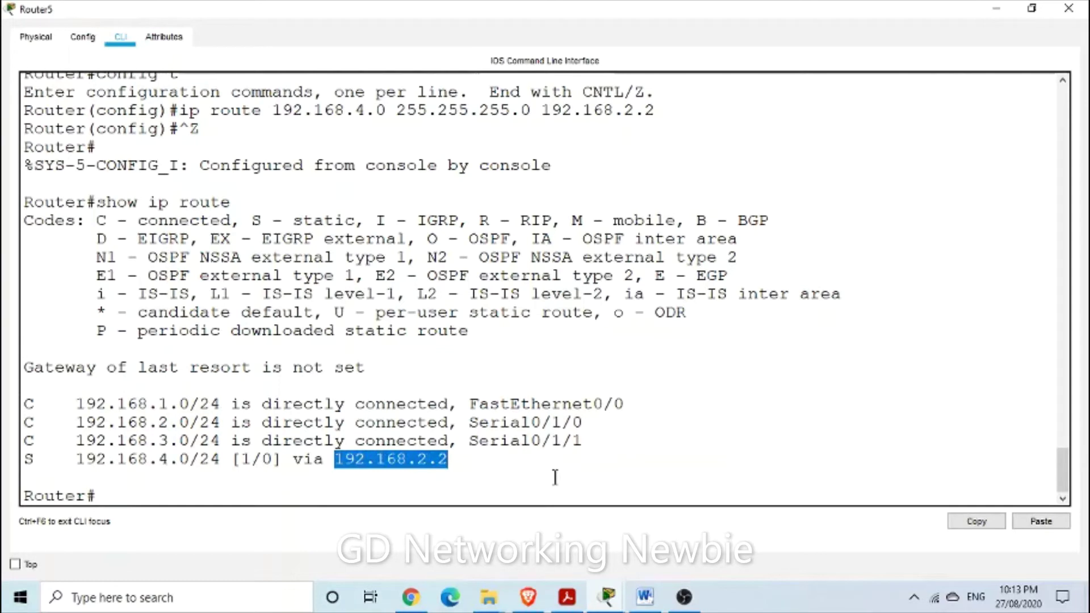
click(1008, 15)
click(241, 309)
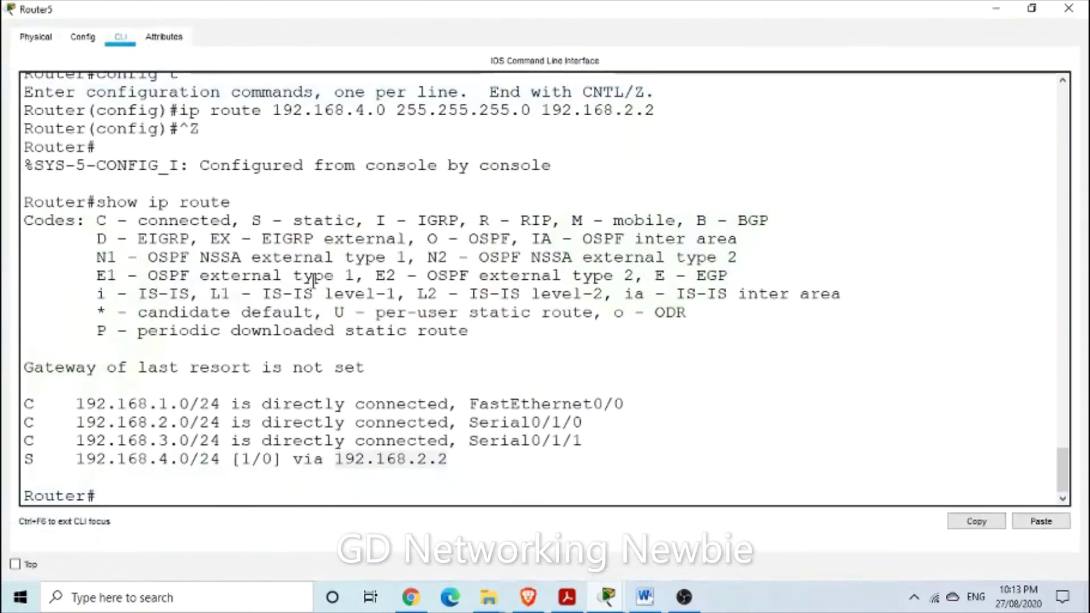
- Enter global configuration mode on Router5 and recall the previous ip route command
key(Return)
text(c)
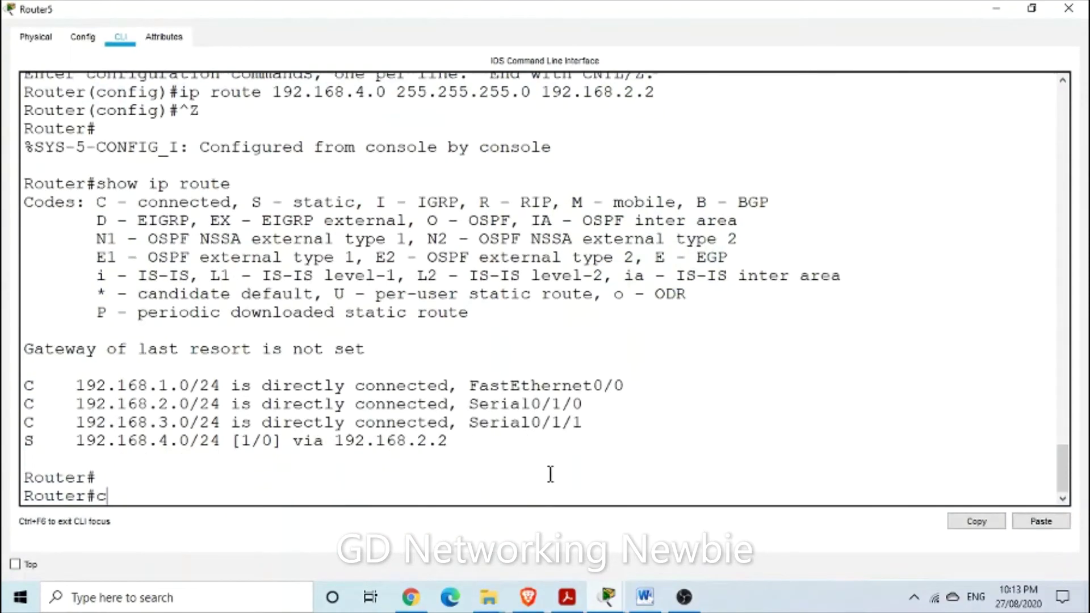
text(onfig )
text(t)
key(Return)
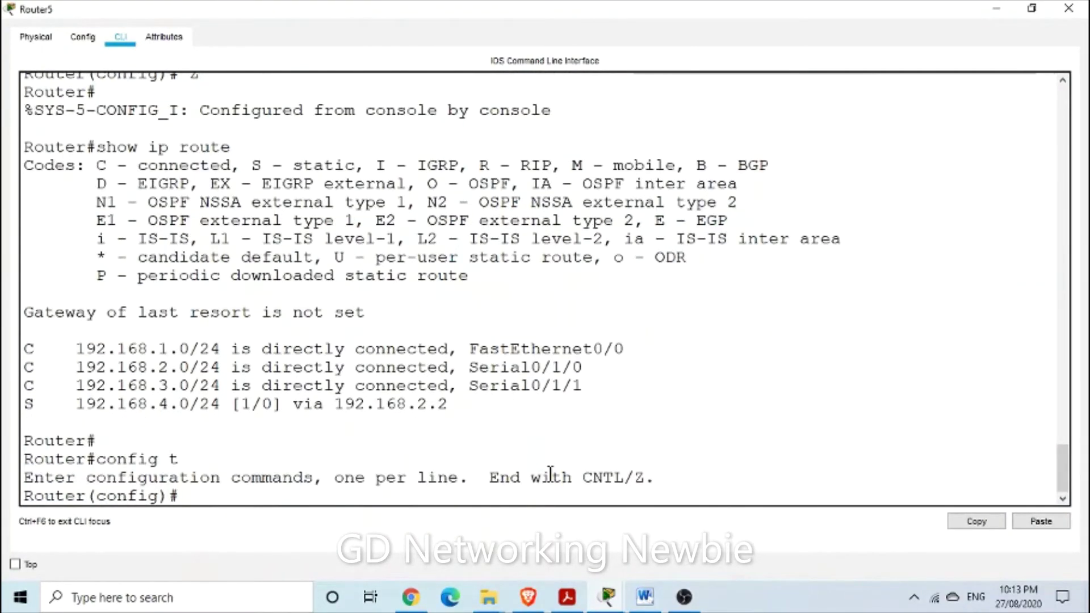
text(ip route 192.168.4.0 255.255.255.0 192.168.2.2)
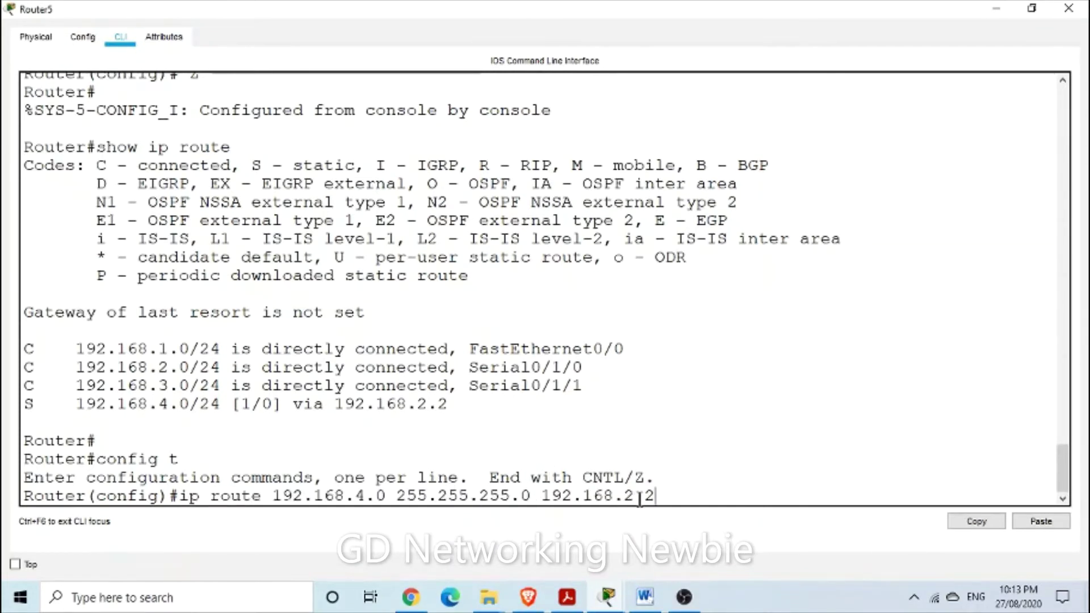
click(995, 9)
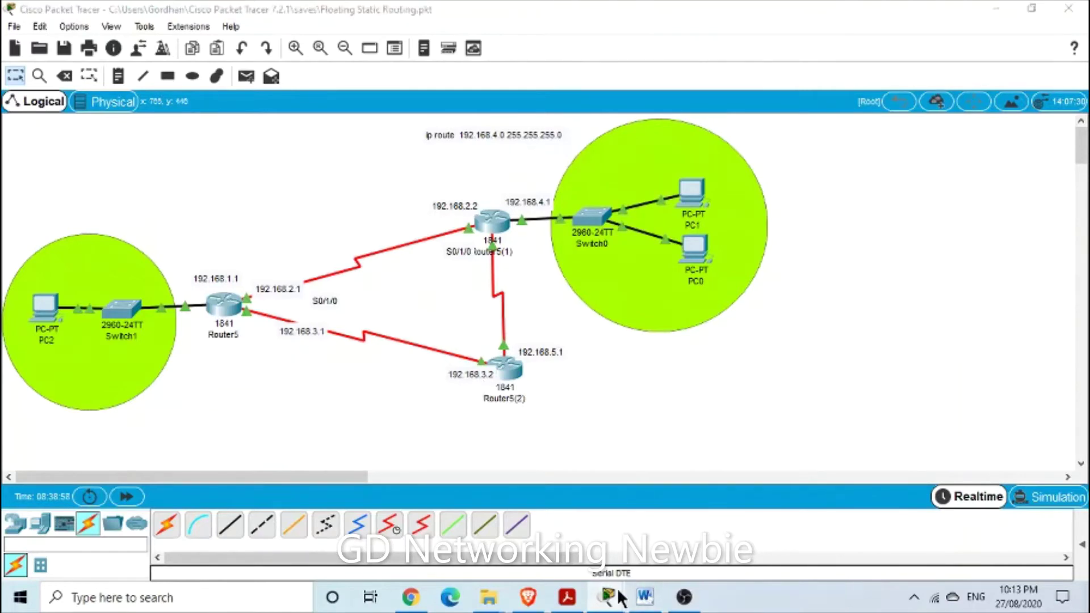
mouse_move(607, 596)
click(615, 480)
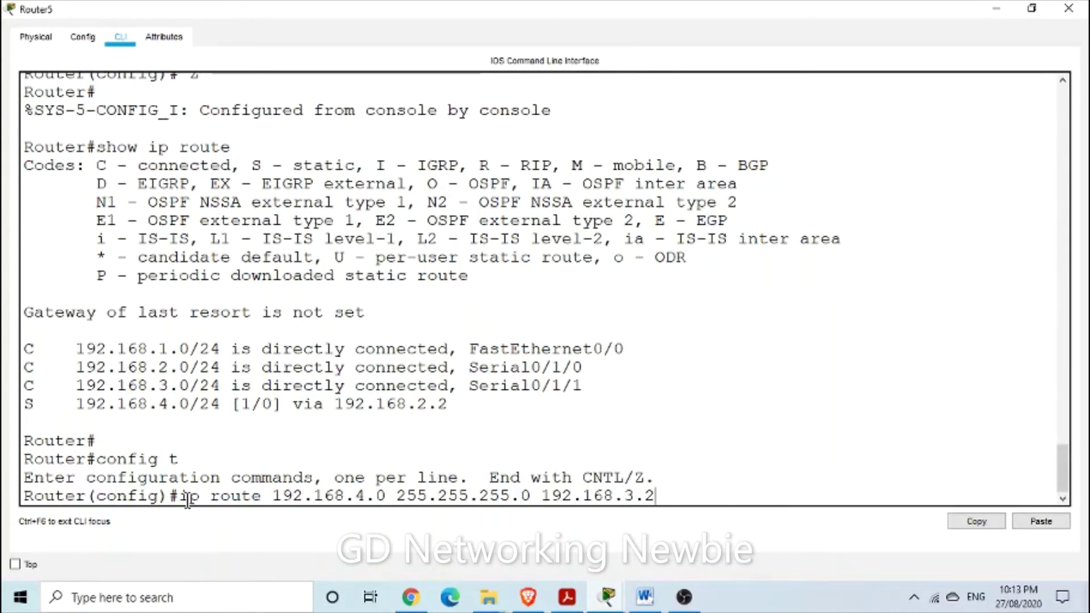
- Change the next hop to 192.168.3.2, append distance 130, and submit the floating route
drag(273, 500, 655, 500)
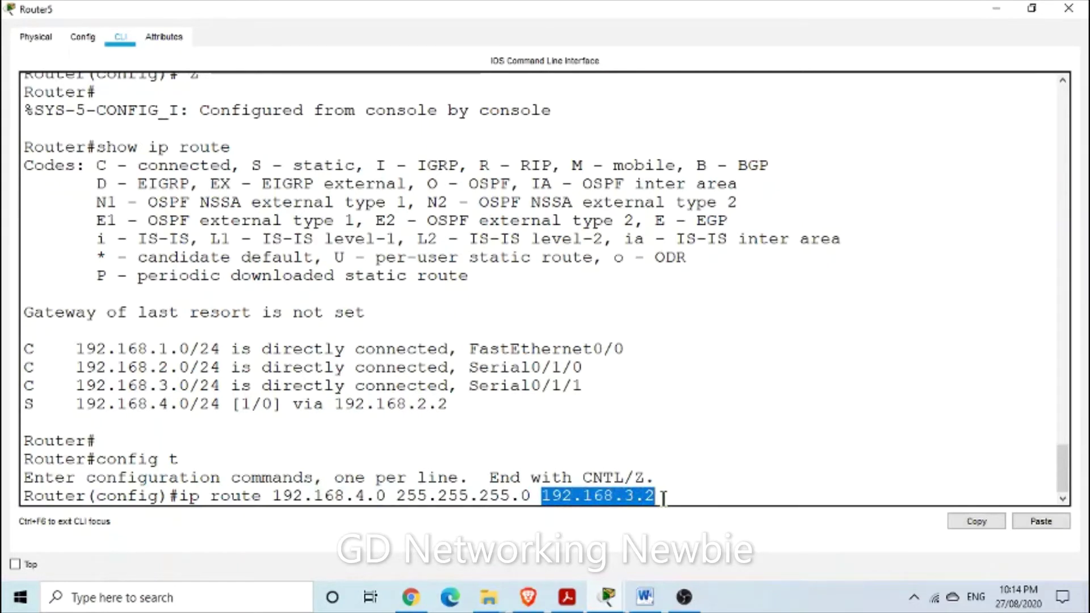
click(663, 498)
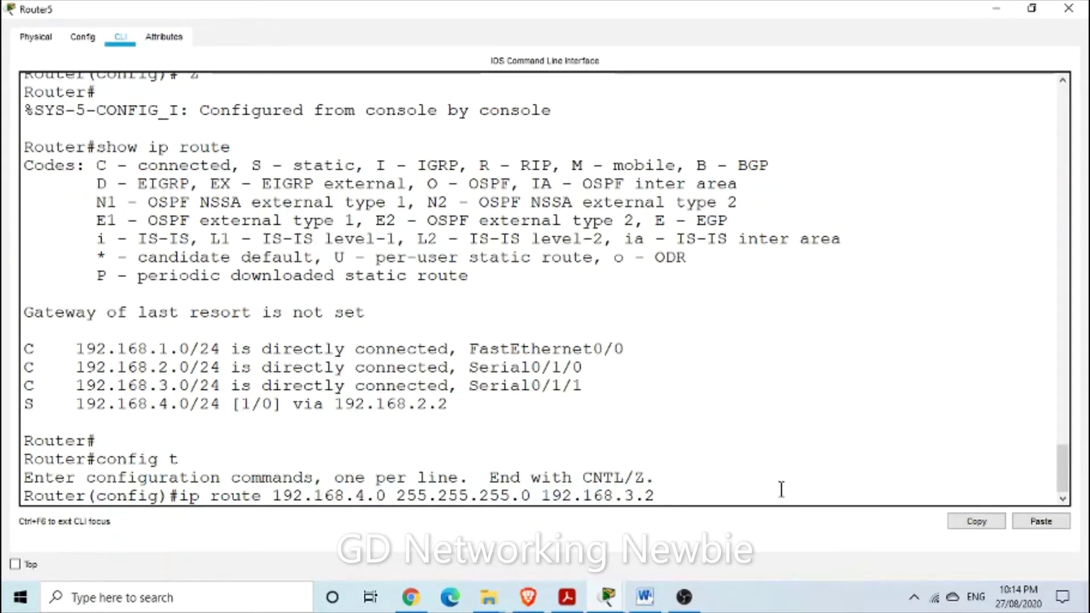
text(130)
key(Return)
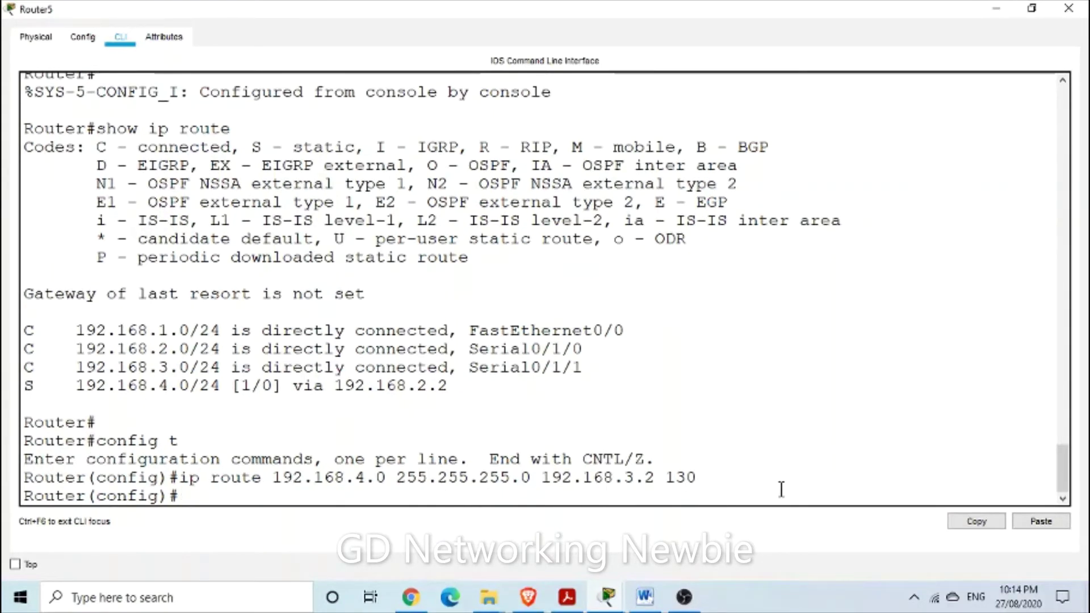
click(998, 4)
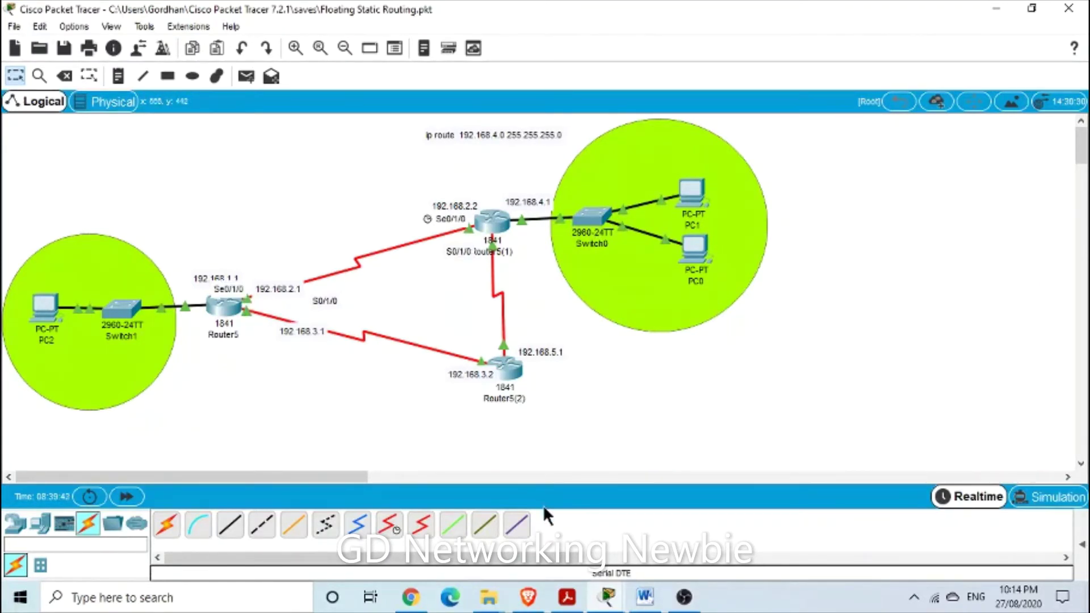
mouse_move(607, 596)
click(690, 523)
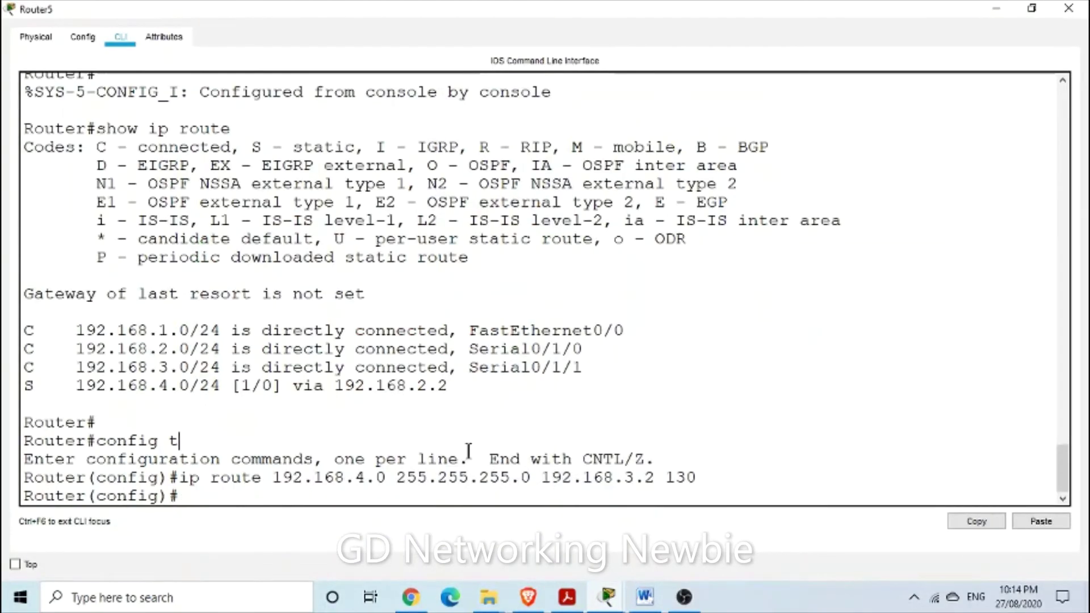
- Confirm 'show ip route' still lists 192.168.4.0/24 [1/0] via 192.168.2.2, then minimize the console
key(Return)
key(ctrl+z)
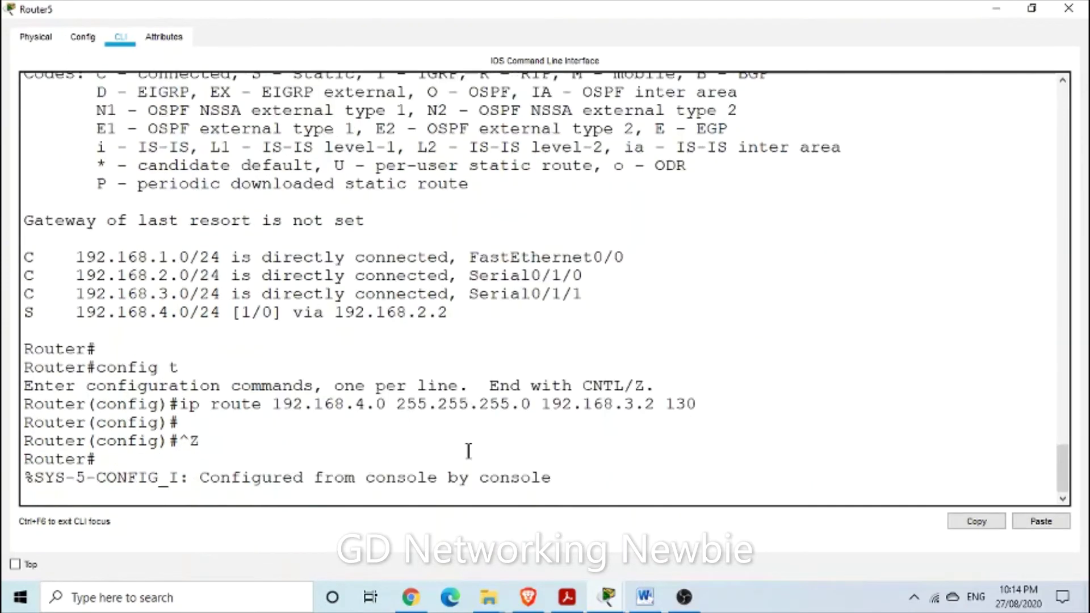
key(Return)
text(show ip)
text( route)
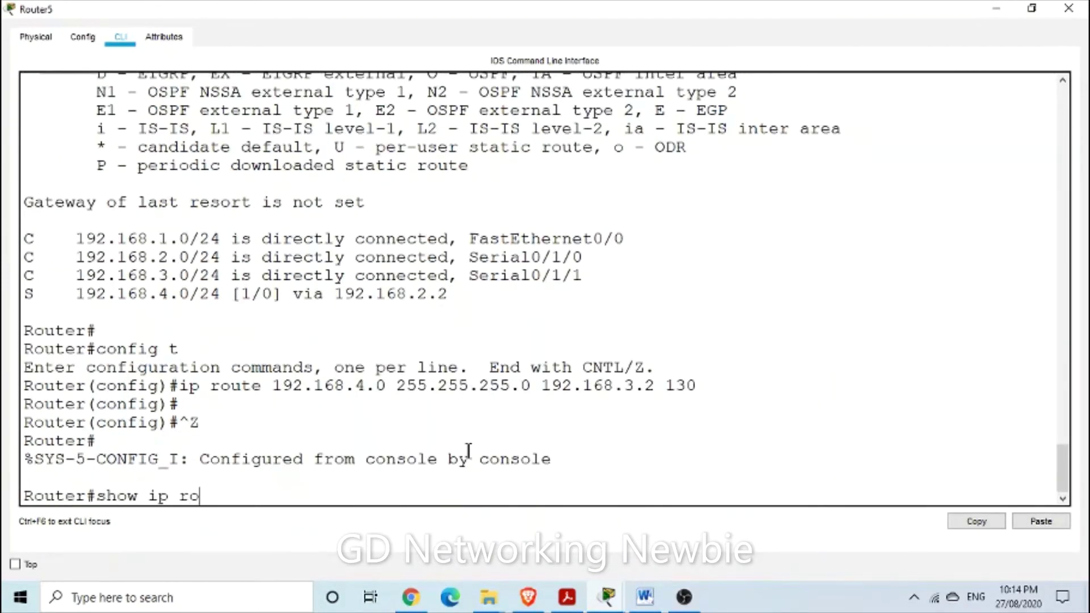
key(Return)
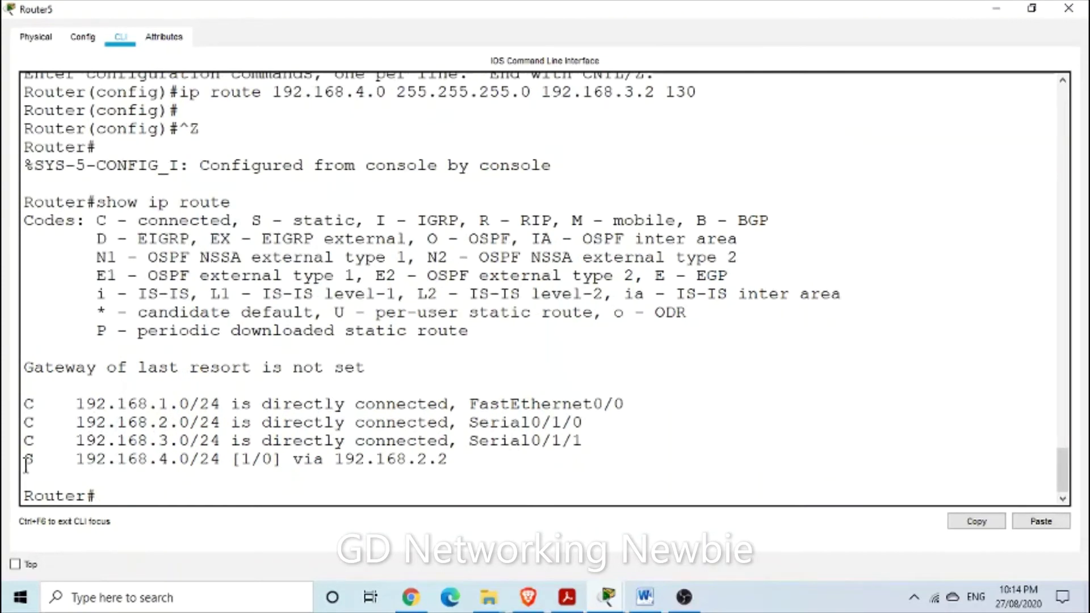
drag(26, 462, 487, 457)
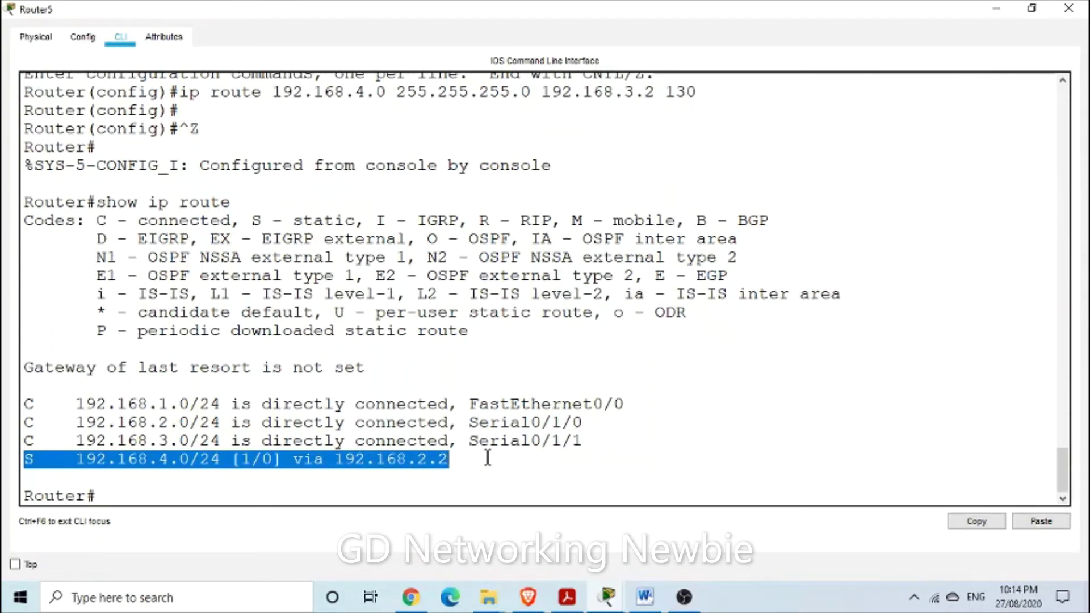
click(34, 459)
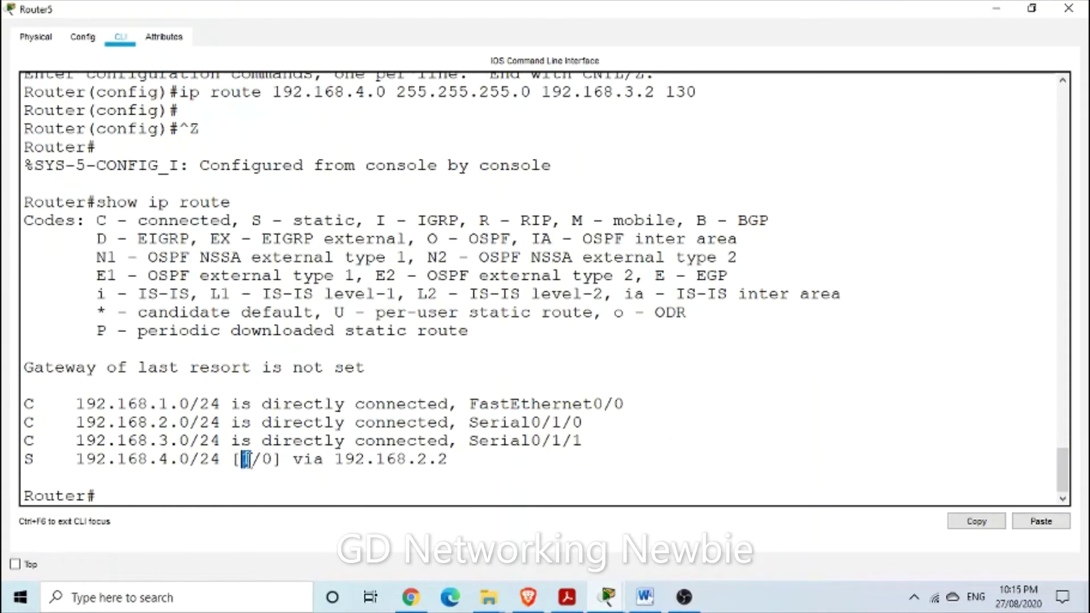
click(988, 7)
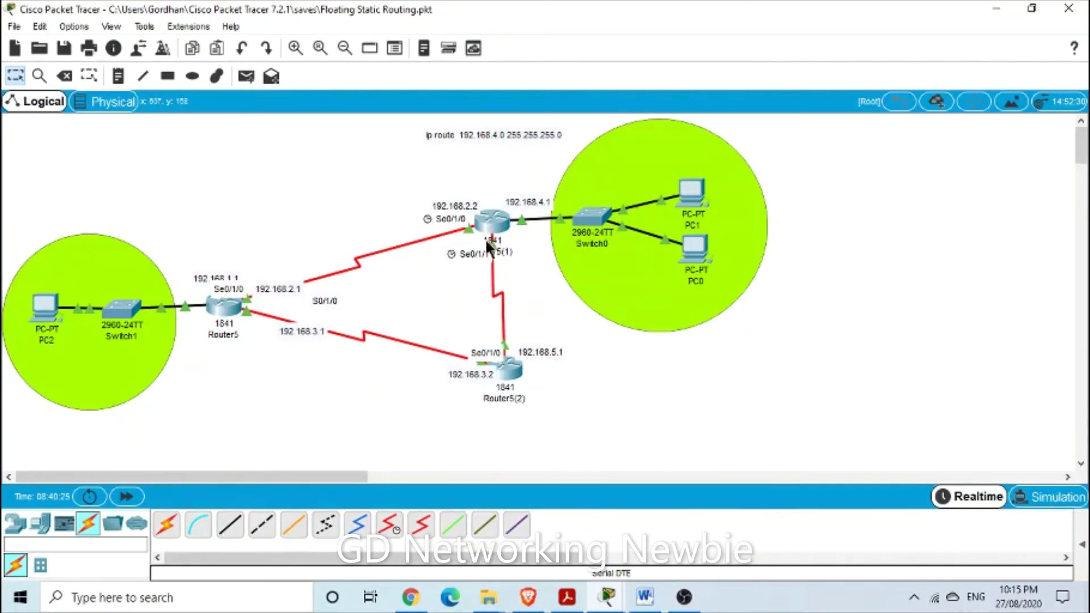
- Delete the red serial cable from Router5 to 192.168.2.2, then restore Router5's console
click(62, 79)
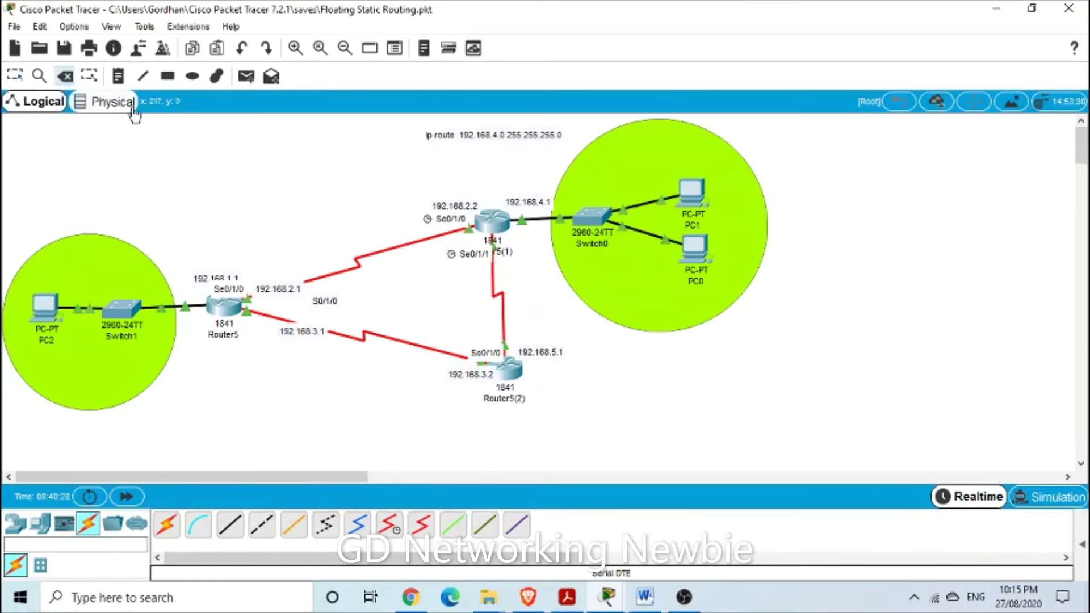
click(355, 262)
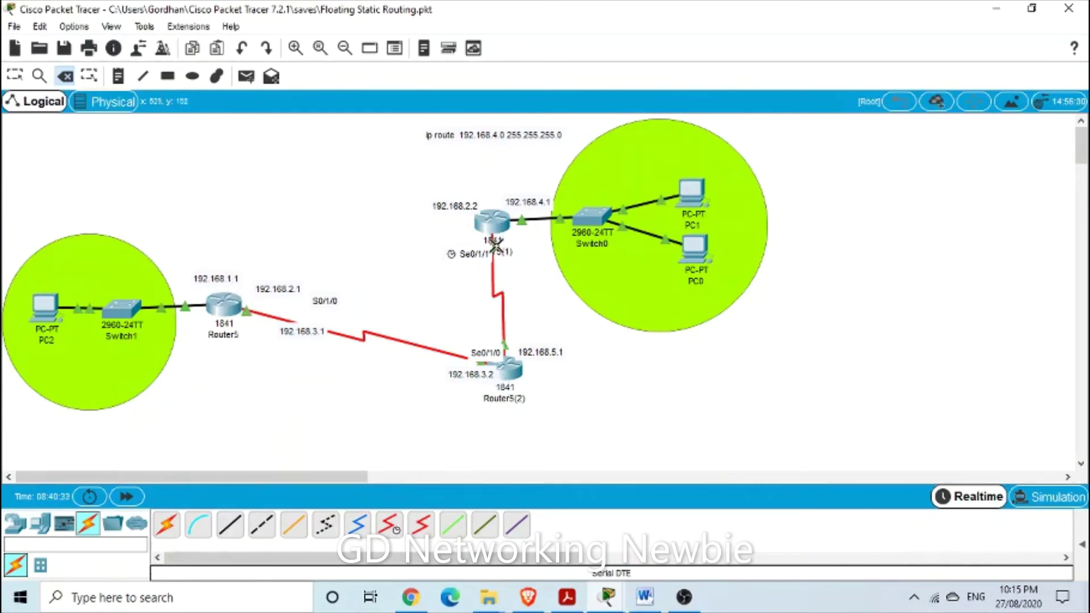
key(Escape)
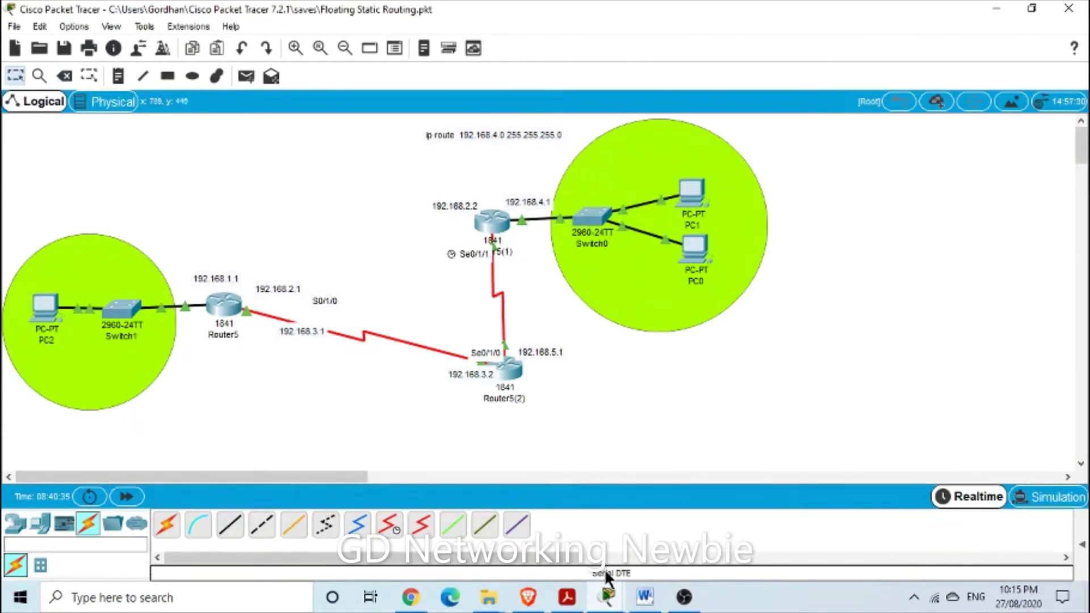
mouse_move(606, 593)
click(665, 553)
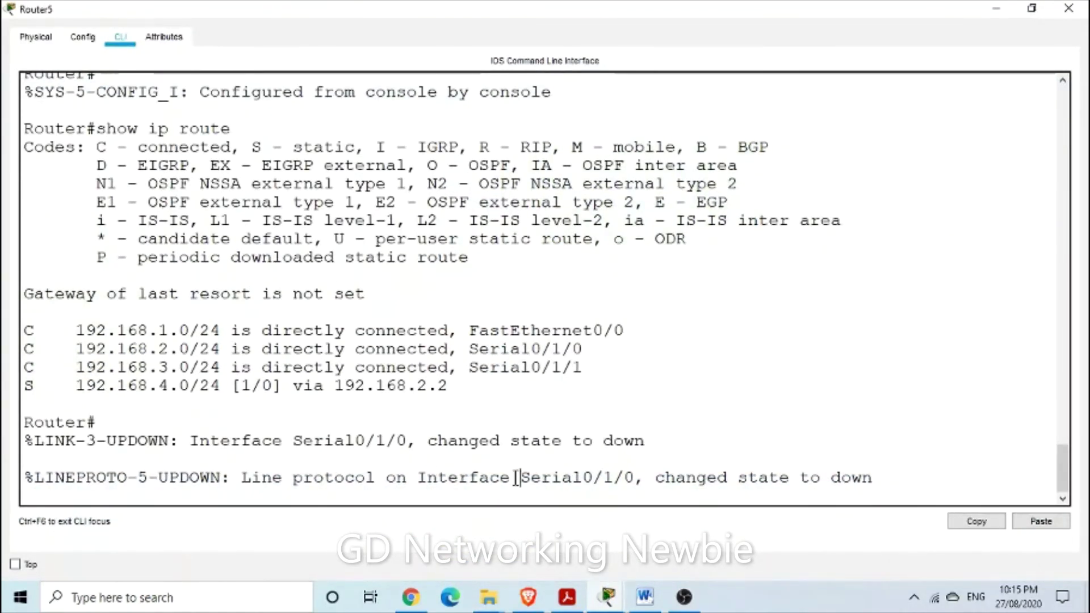
- Run 'show ip route' and highlight the backup entry 192.168.4.0/24 [130/0] via 192.168.3.2
key(Return)
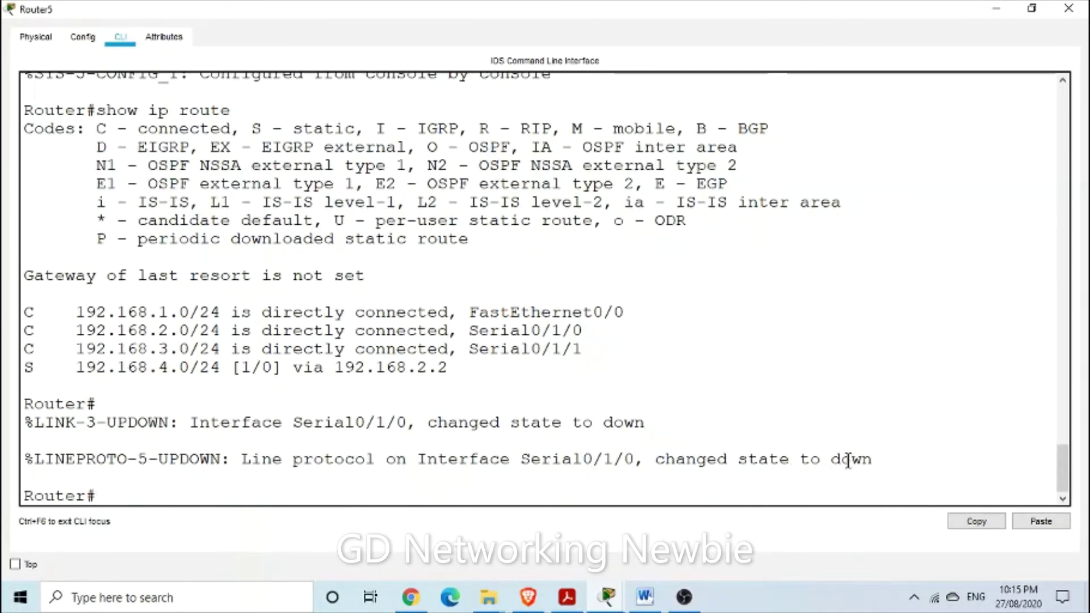
text(show ip rout)
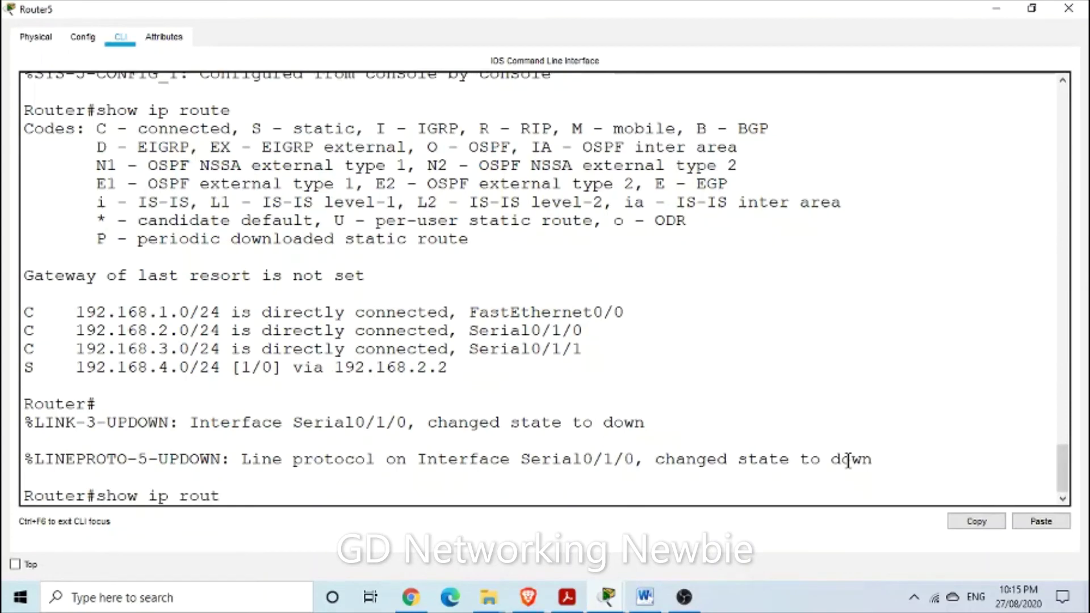
text(e)
key(Return)
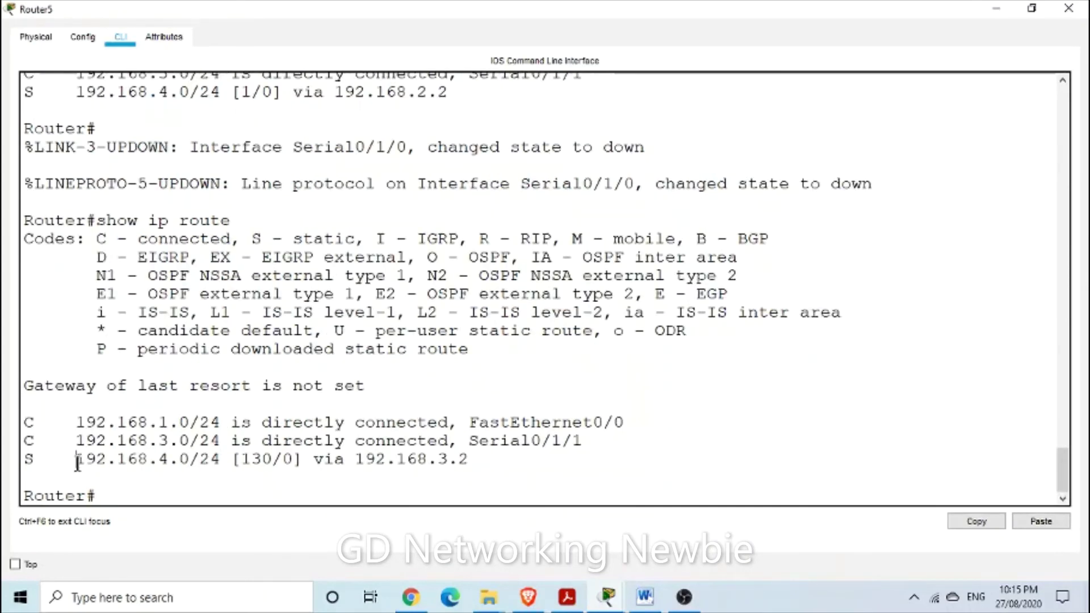
drag(78, 465, 217, 463)
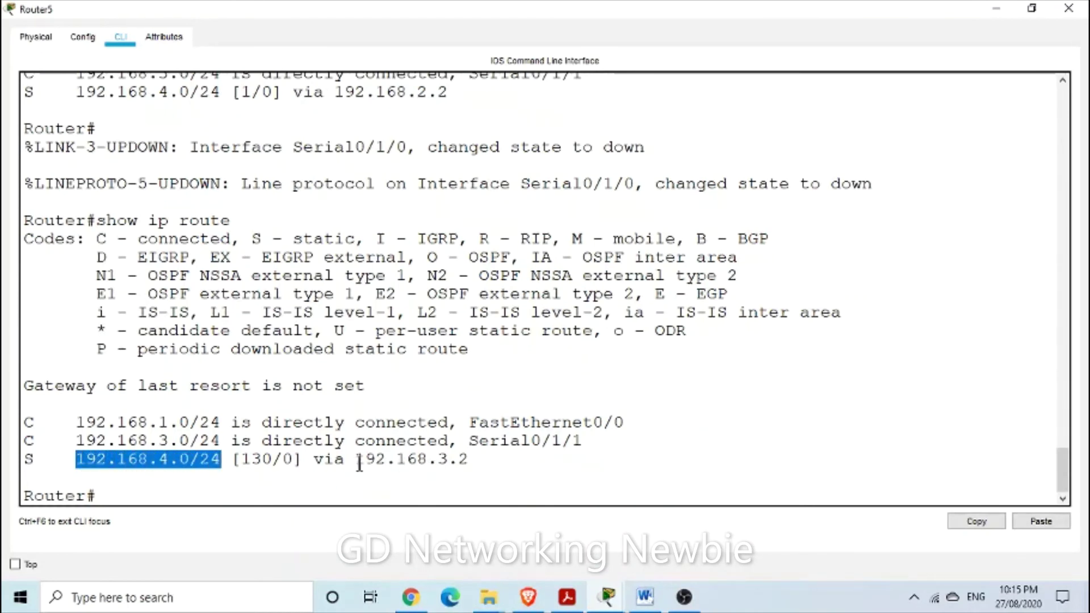
drag(364, 465, 469, 464)
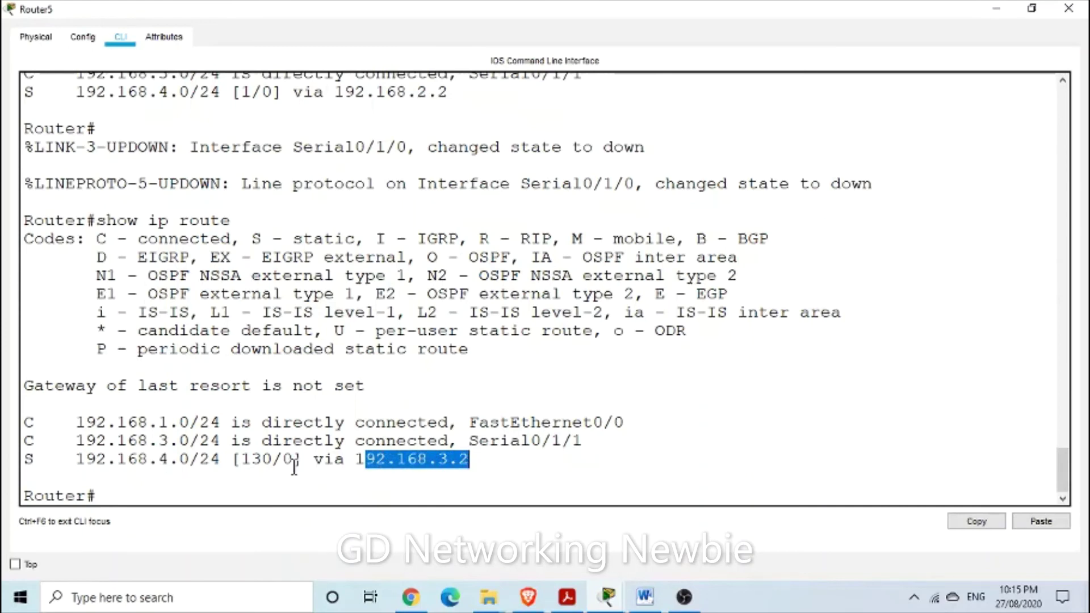
drag(271, 464, 244, 464)
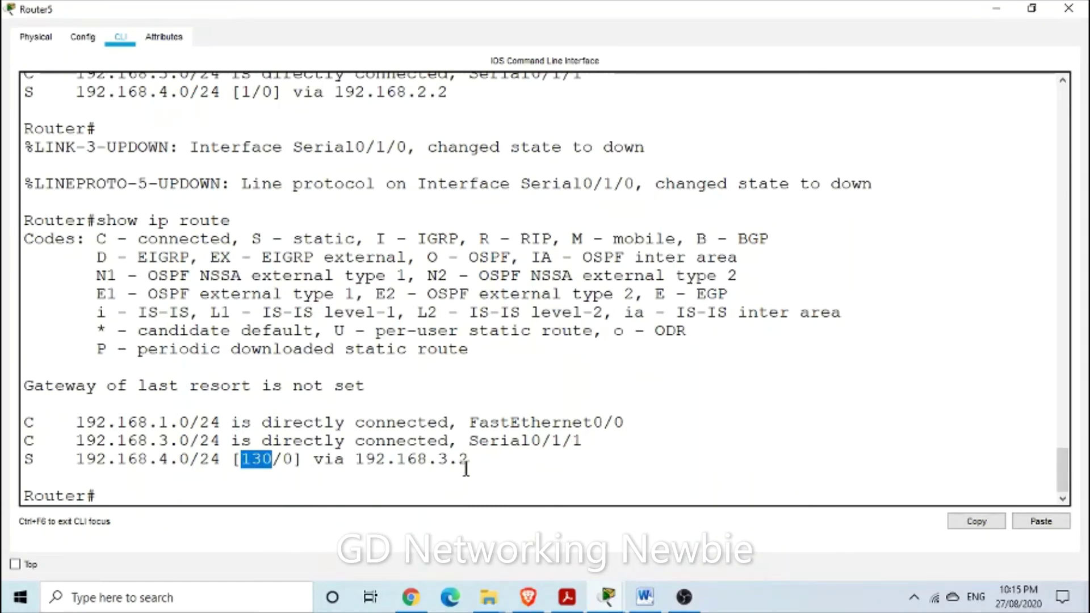
drag(469, 464, 224, 465)
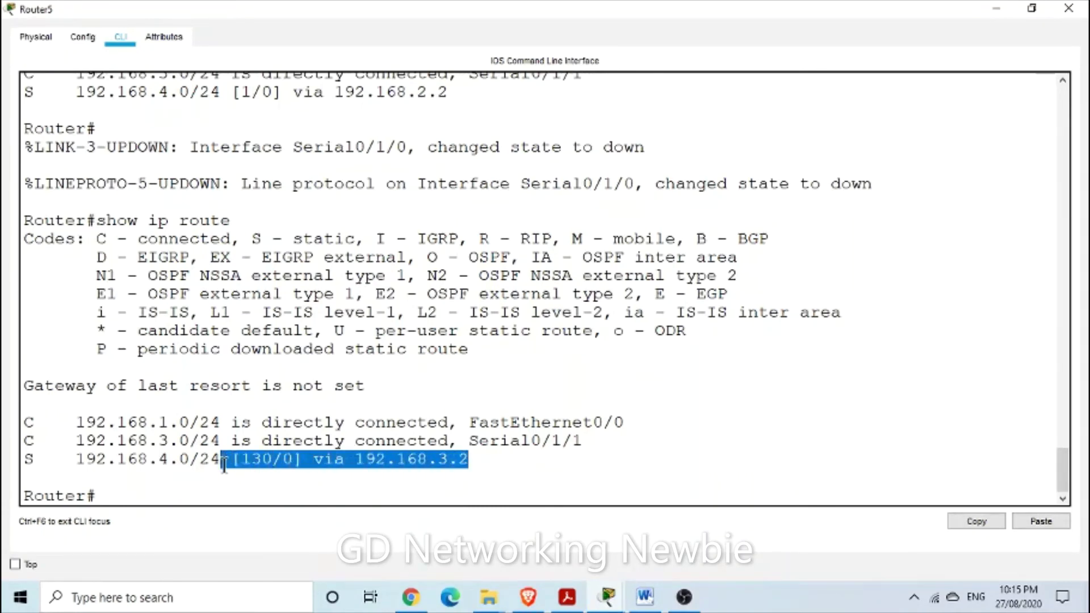
- Minimize the Router5 console to show the topology without the deleted serial link
click(997, 8)
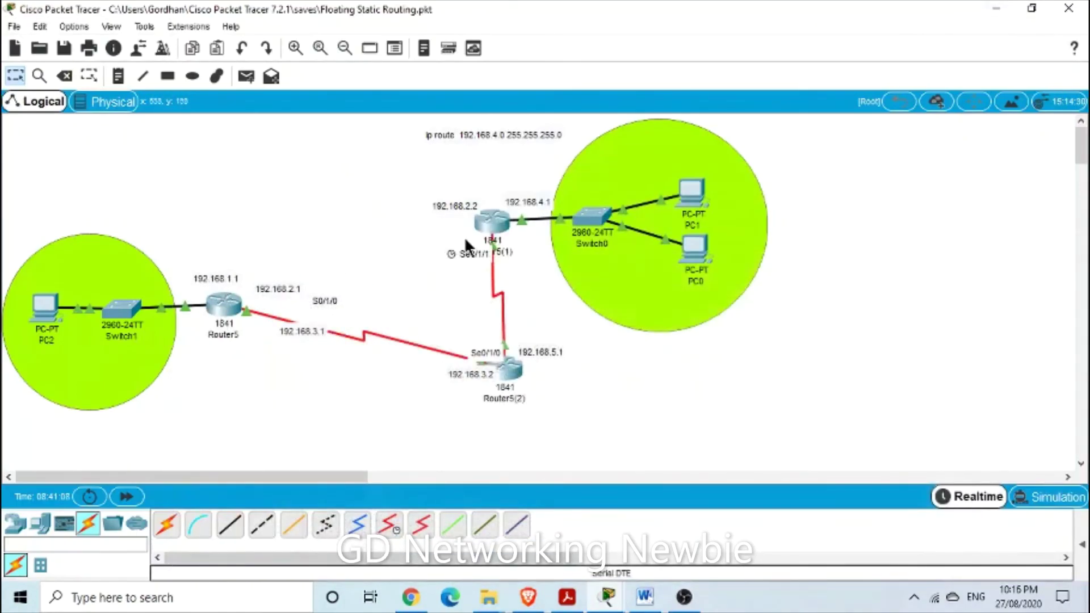